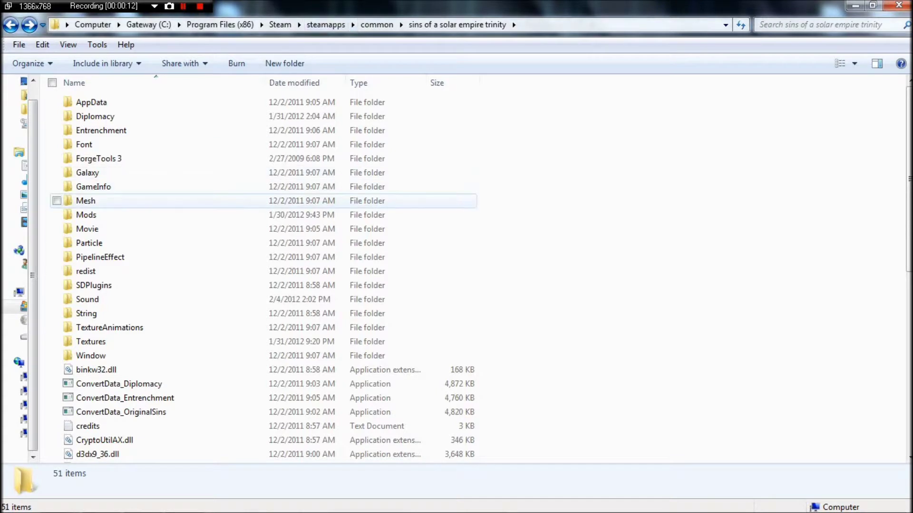
# Locate the three ConvertData applications, Microsoft.VC80.CRT.manifest, msvcp80.dll and msvcr80.dll in the sins of a solar empire trinity folder.
pyautogui.moveTo(32, 275); pyautogui.dragTo(32, 262)
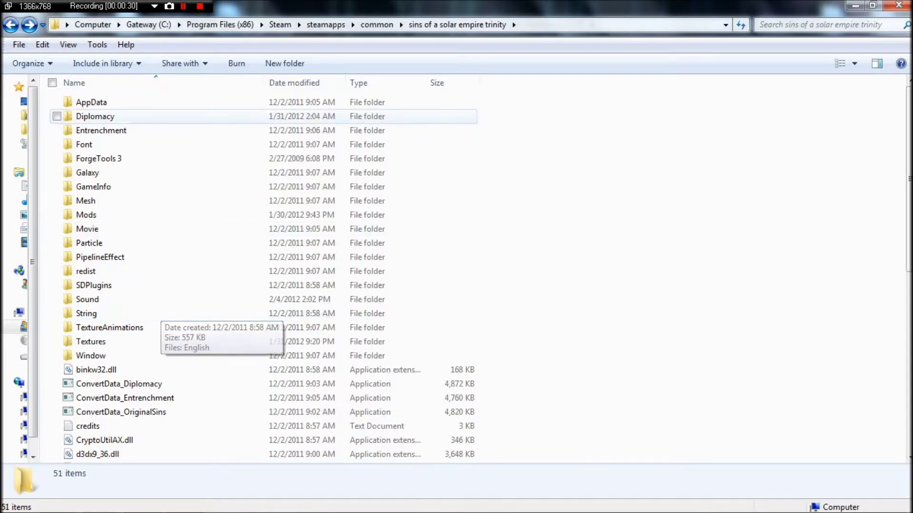
pyautogui.scroll(-2, 238, 285)
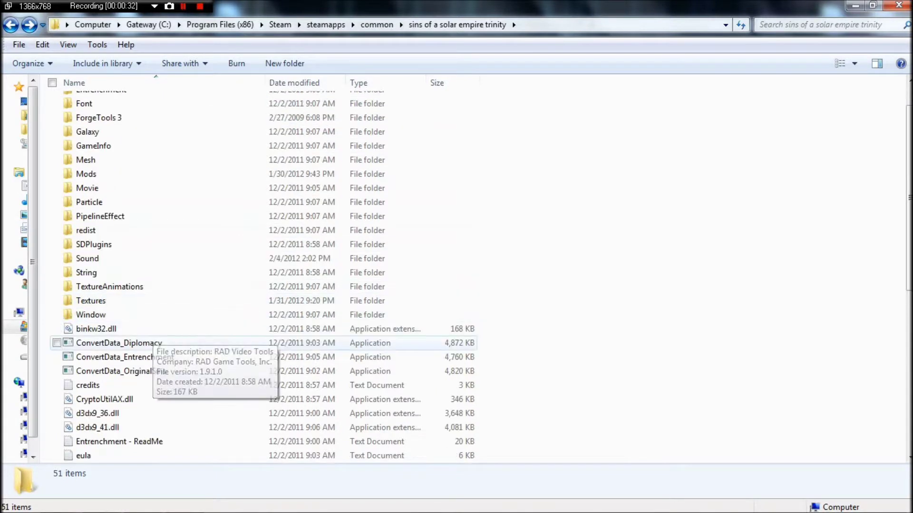
pyautogui.moveTo(48, 298); pyautogui.dragTo(568, 336)
pyautogui.scroll(-5, 109, 333)
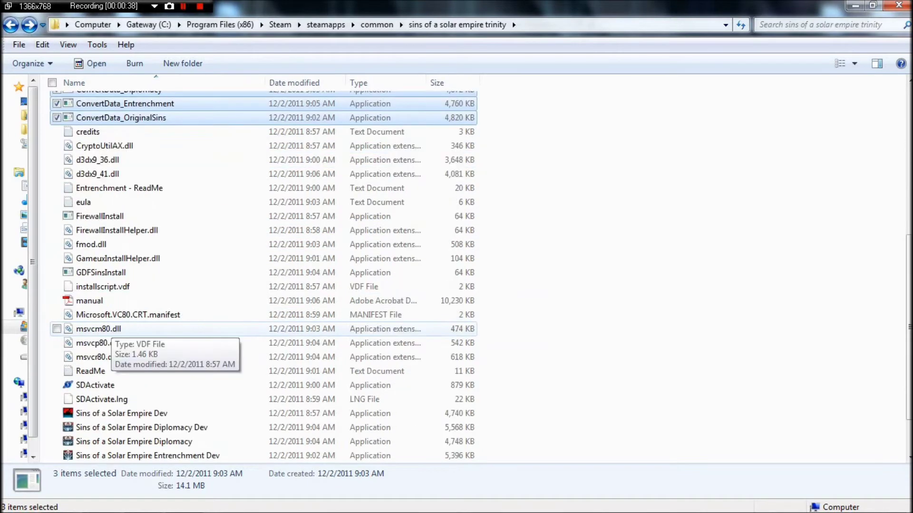
pyautogui.click(123, 315)
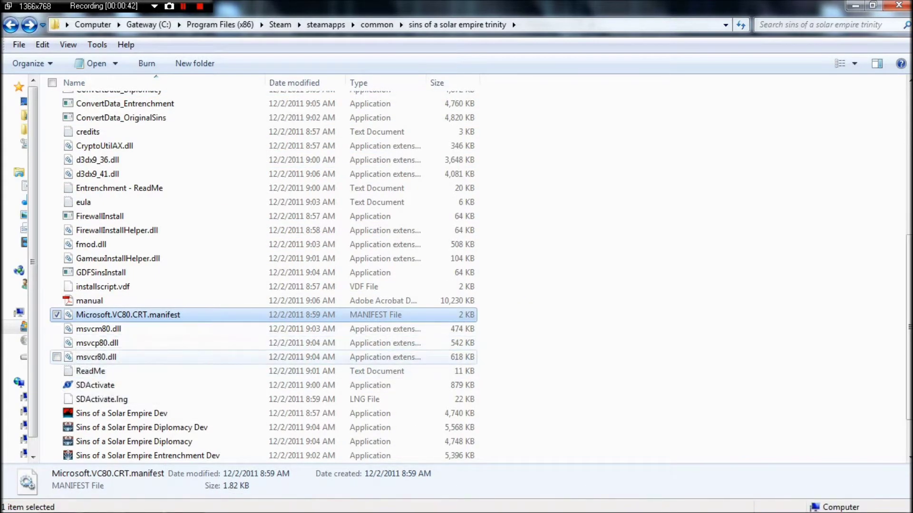
pyautogui.click(98, 343)
pyautogui.click(98, 357)
pyautogui.click(522, 285)
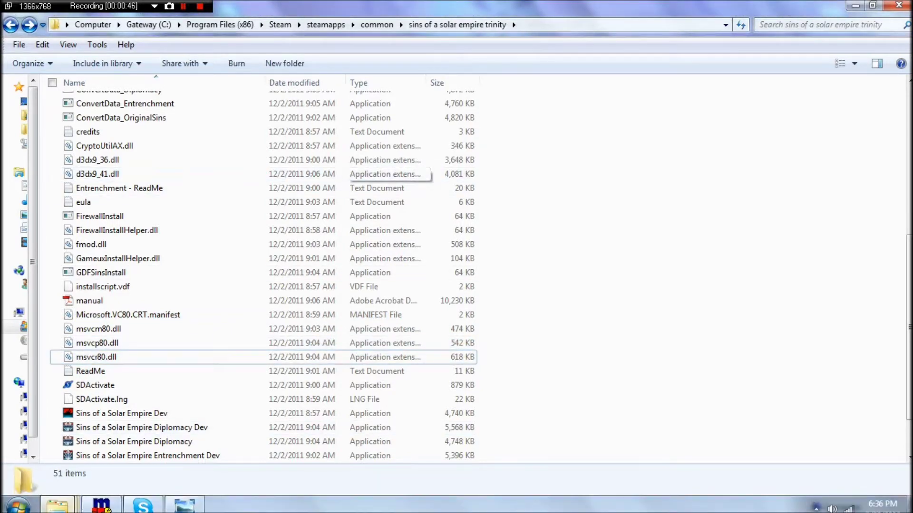
# Open the sinsmod folder on drive C in a separate window and position it over the game folder.
pyautogui.click(18, 500)
pyautogui.click(209, 272)
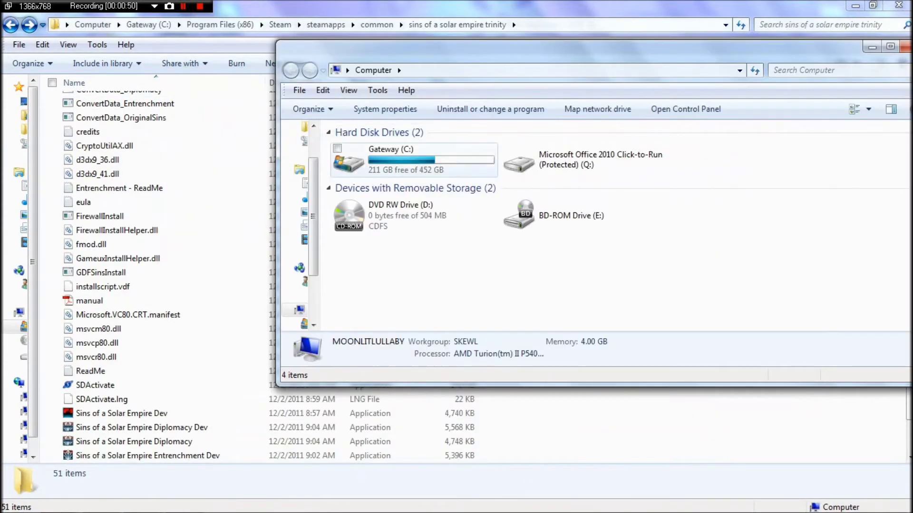
pyautogui.doubleClick(371, 159)
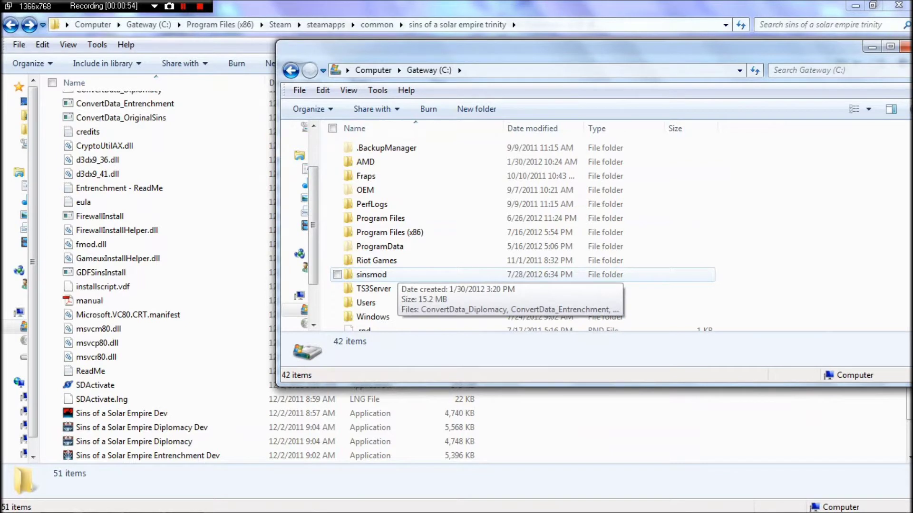
pyautogui.doubleClick(376, 275)
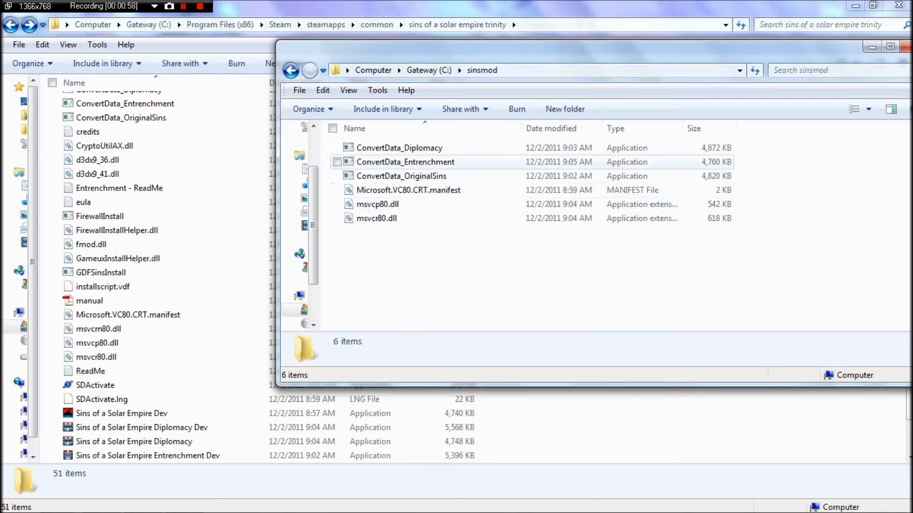
pyautogui.moveTo(447, 48); pyautogui.dragTo(491, 79)
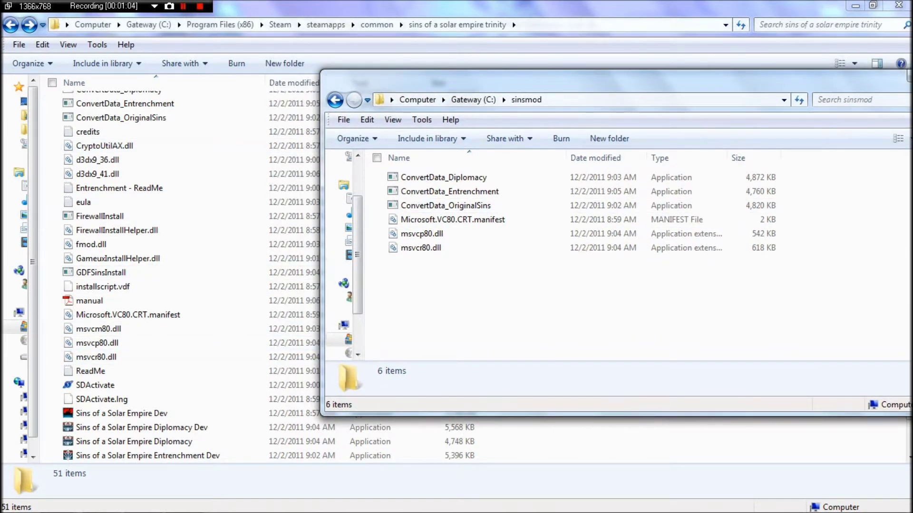
pyautogui.moveTo(561, 81); pyautogui.dragTo(330, 146)
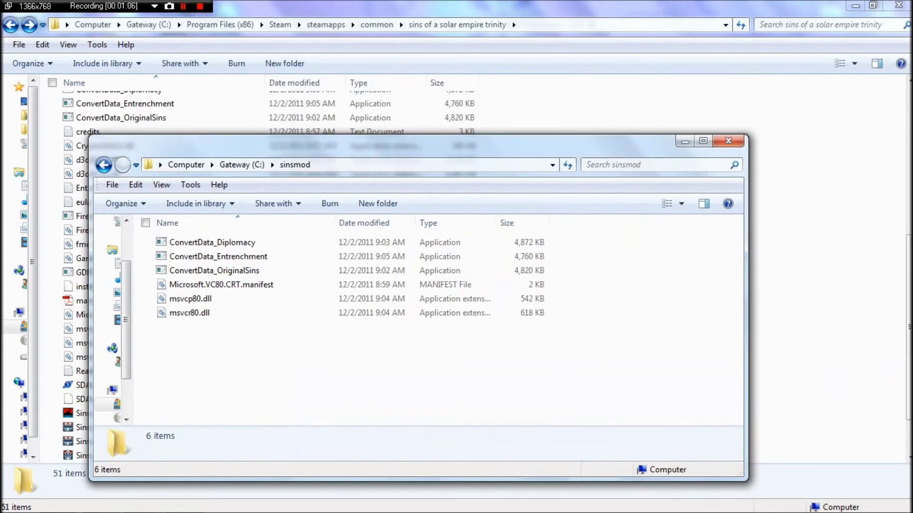
# Copy the Picture-Ship brushes file from the game's Window folder.
pyautogui.click(594, 107)
pyautogui.scroll(7, 261, 271)
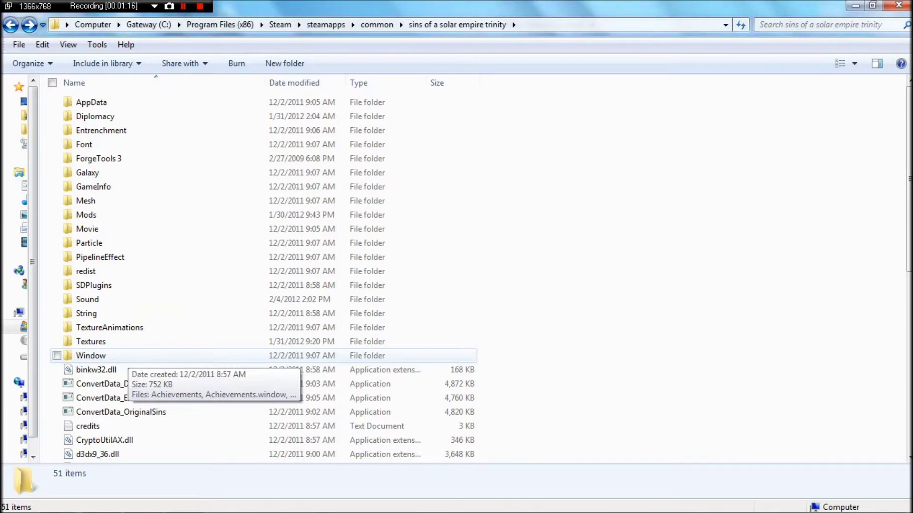
pyautogui.doubleClick(119, 357)
pyautogui.scroll(-11, 137, 214)
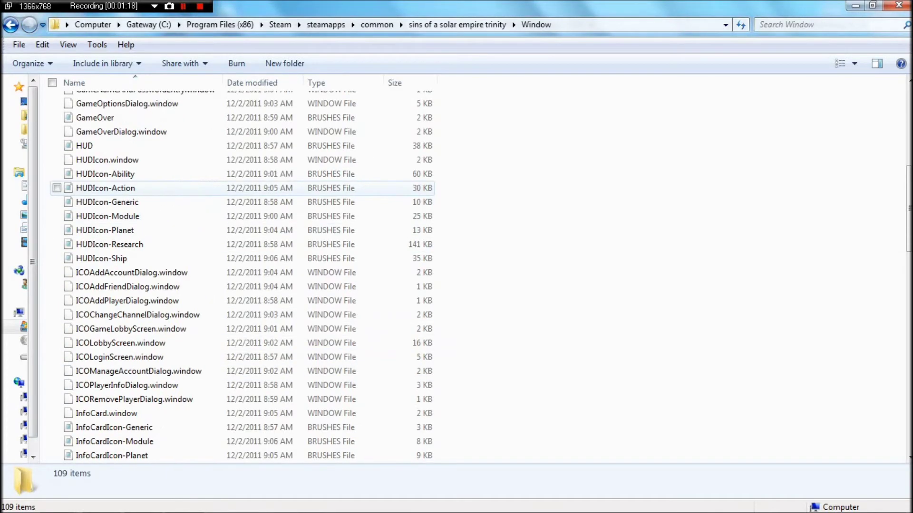
pyautogui.scroll(-12, 138, 266)
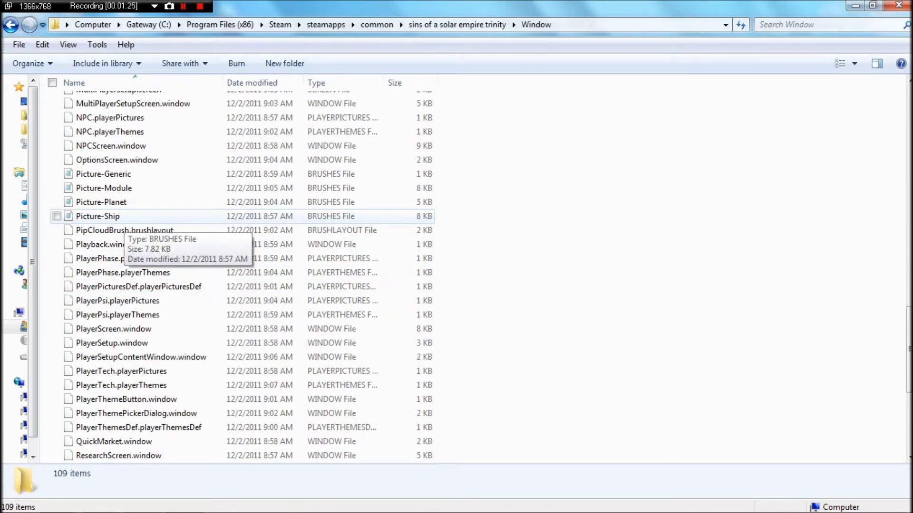
pyautogui.rightClick(132, 217)
pyautogui.click(147, 434)
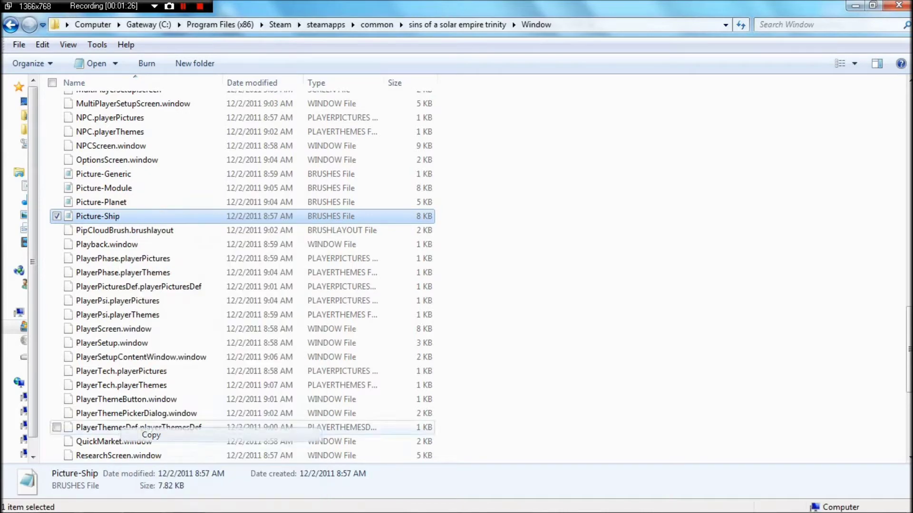
# Close the duplicate sinsmod window and paste the copied Picture-Ship file into the sinsmod folder.
pyautogui.click(57, 502)
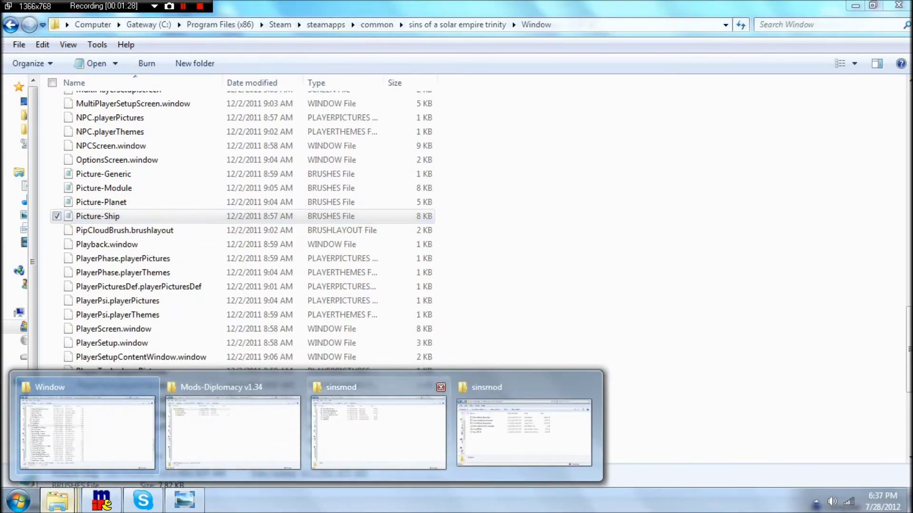
pyautogui.click(440, 387)
pyautogui.click(381, 427)
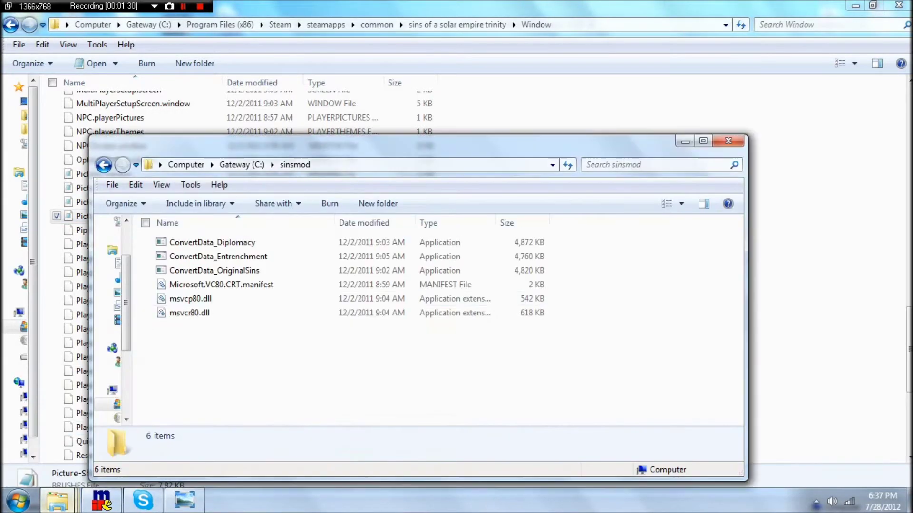
pyautogui.rightClick(218, 374)
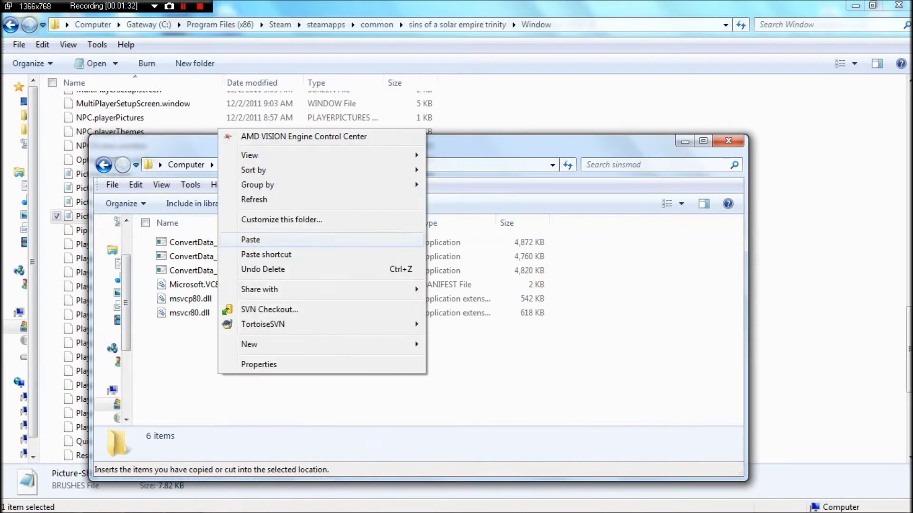
pyautogui.click(250, 240)
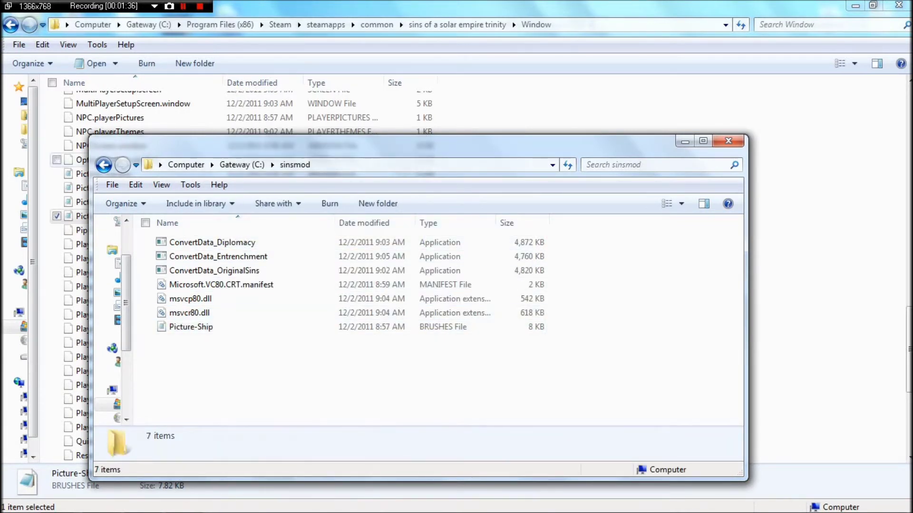
# Return to the game's root folder and check the contents of the MLP Unit Pictures mod folder.
pyautogui.click(10, 25)
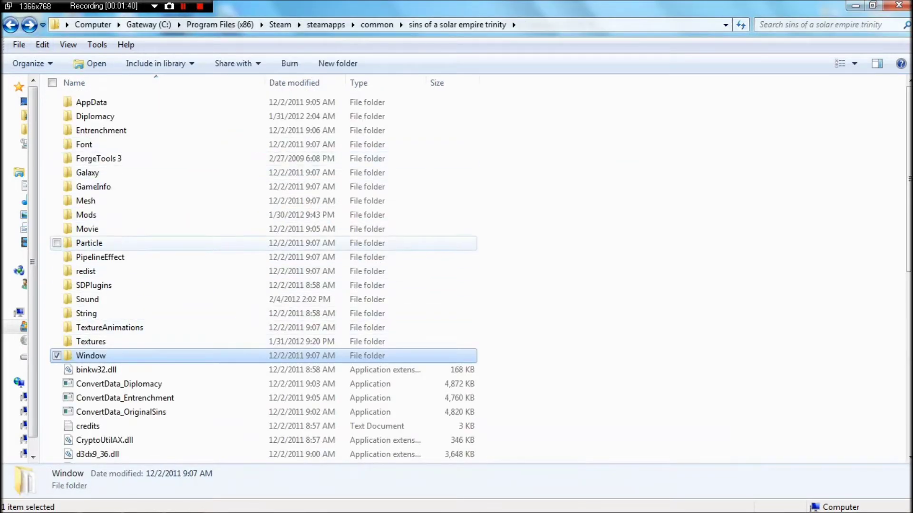
pyautogui.moveTo(57, 500)
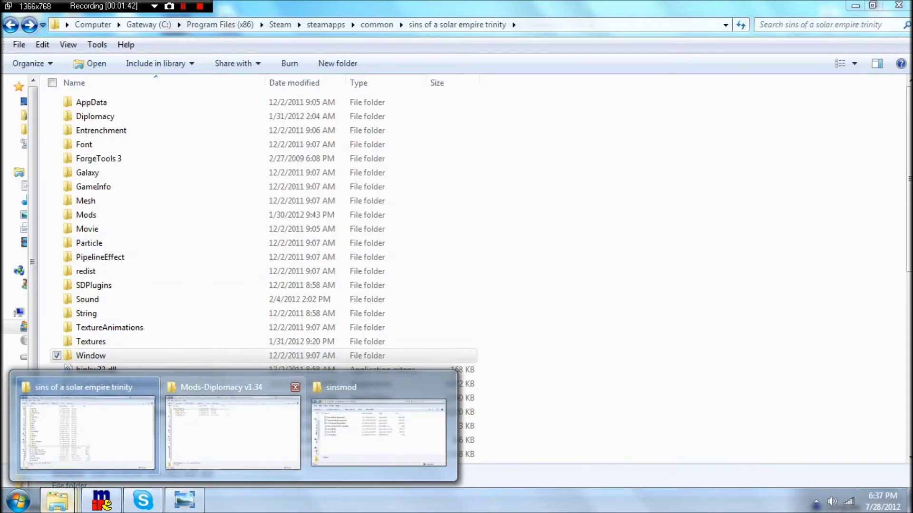
pyautogui.click(204, 426)
pyautogui.click(108, 130)
pyautogui.press('Return')
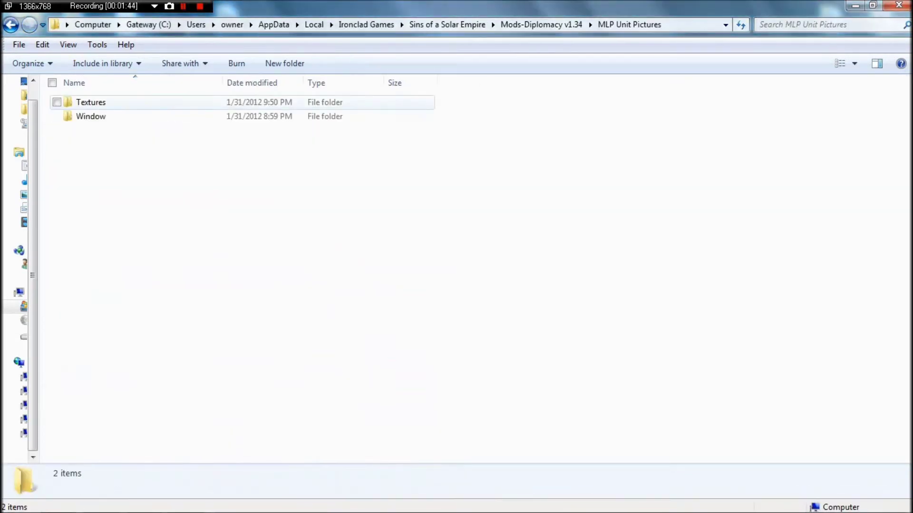
pyautogui.click(855, 5)
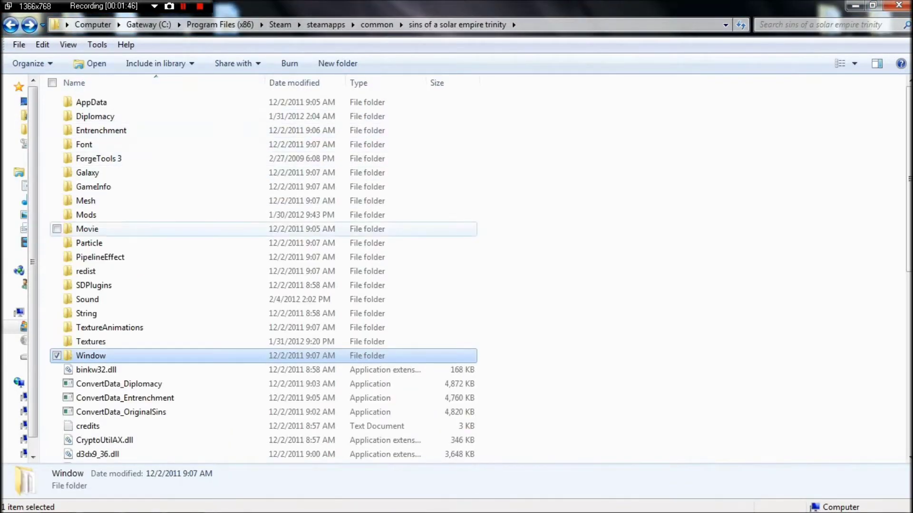
# Open the game's Textures folder and look through its files for the unit picture texture.
pyautogui.click(104, 342)
pyautogui.doubleClick(104, 342)
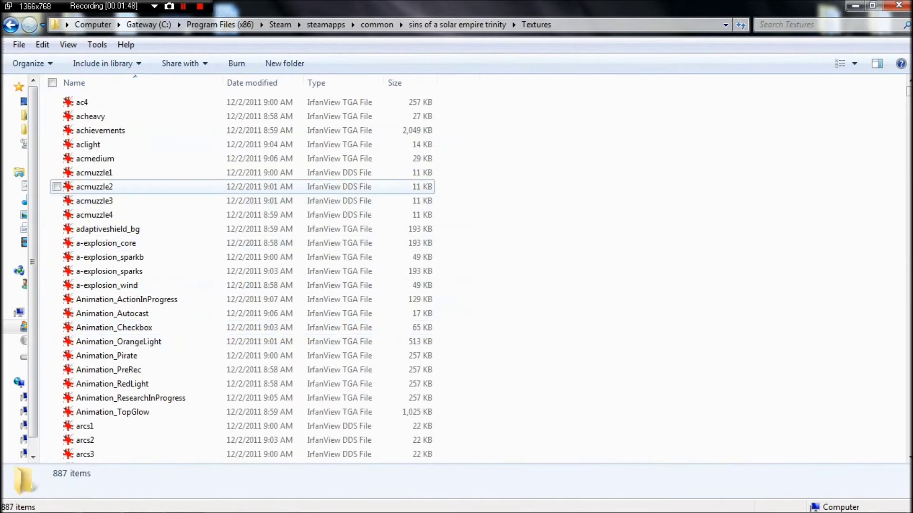
pyautogui.click(114, 186)
pyautogui.scroll(-11, 114, 202)
pyautogui.scroll(-16, 96, 230)
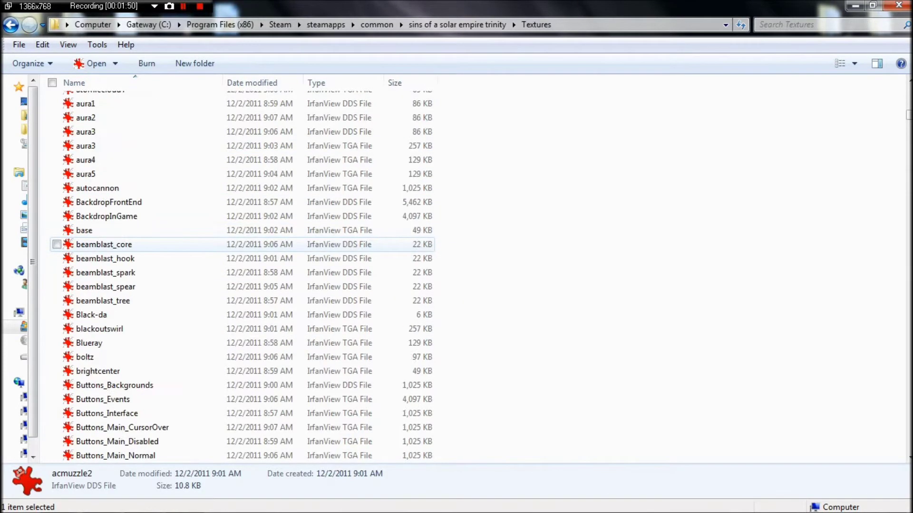
pyautogui.scroll(-4, 143, 248)
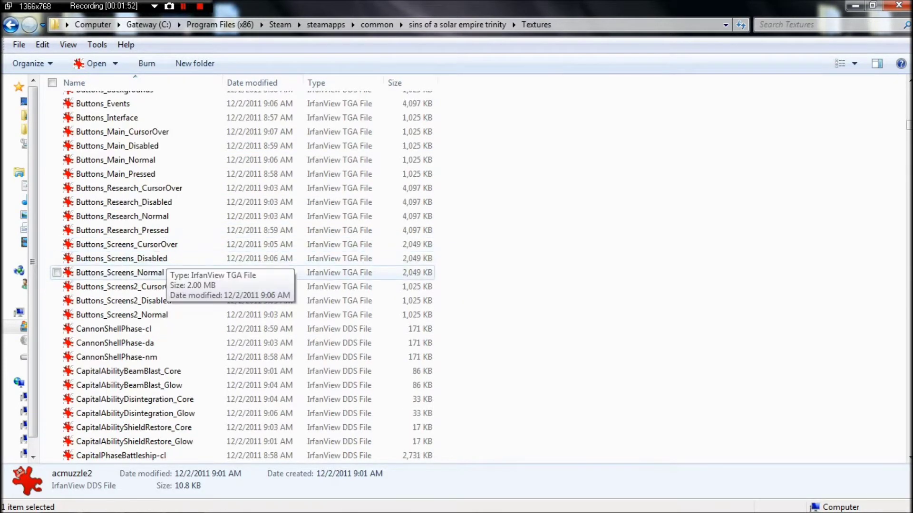
pyautogui.scroll(-3, 156, 261)
pyautogui.scroll(-20, 157, 266)
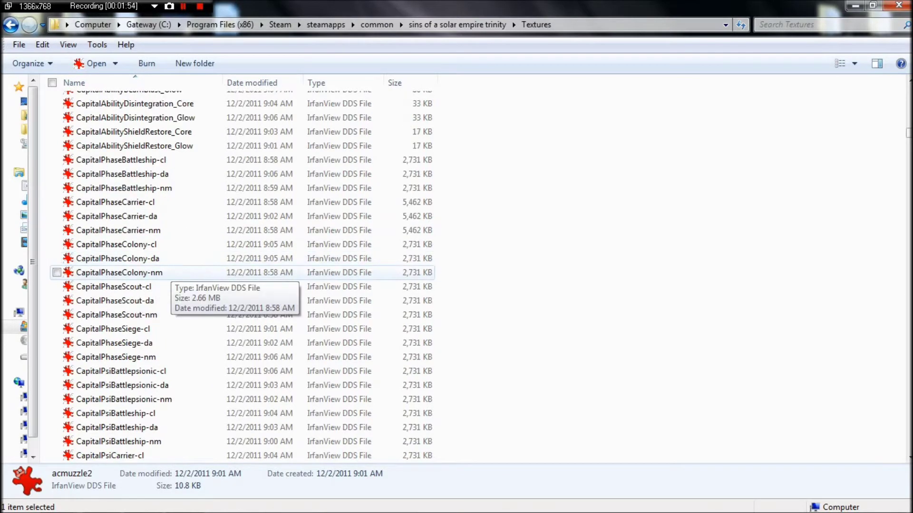
pyautogui.scroll(-20, 142, 301)
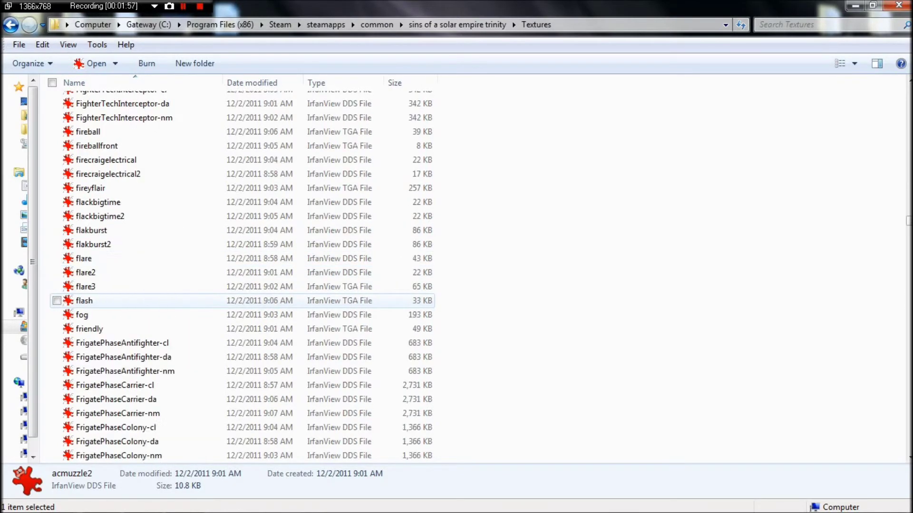
pyautogui.scroll(-20, 143, 300)
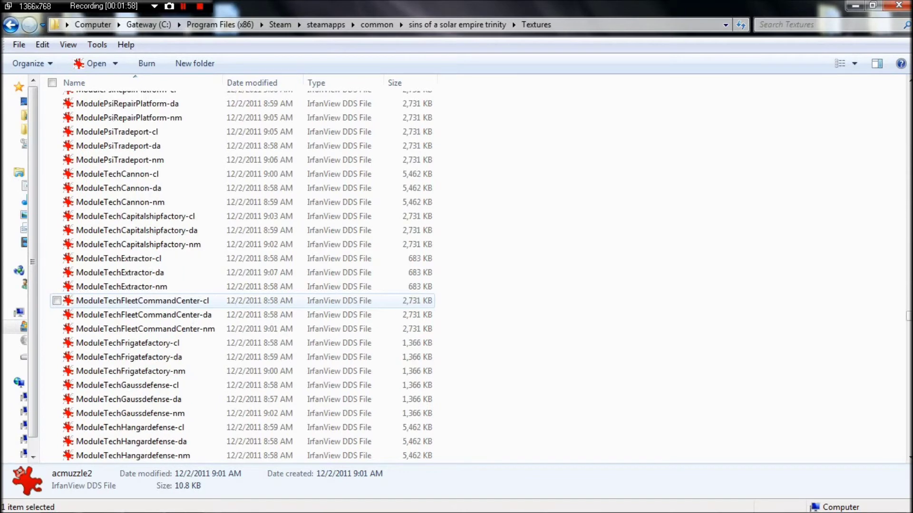
pyautogui.scroll(5, 143, 290)
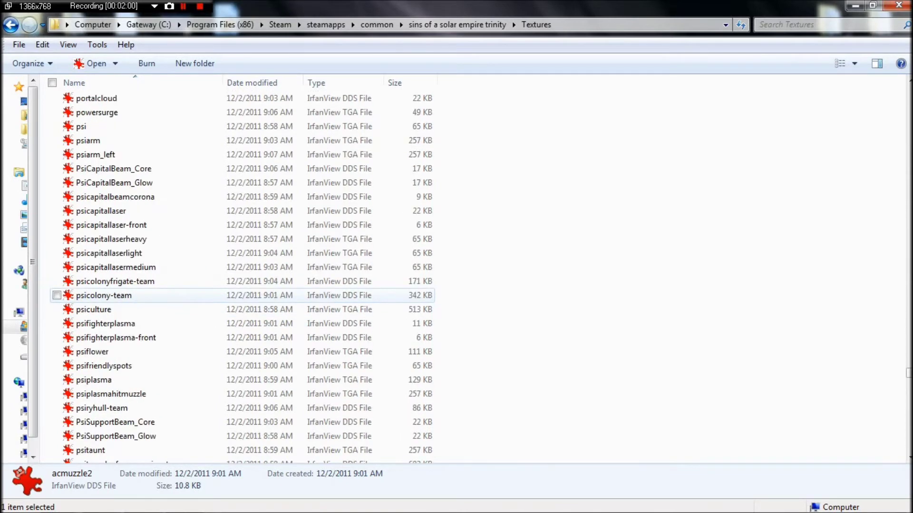
pyautogui.scroll(4, 143, 295)
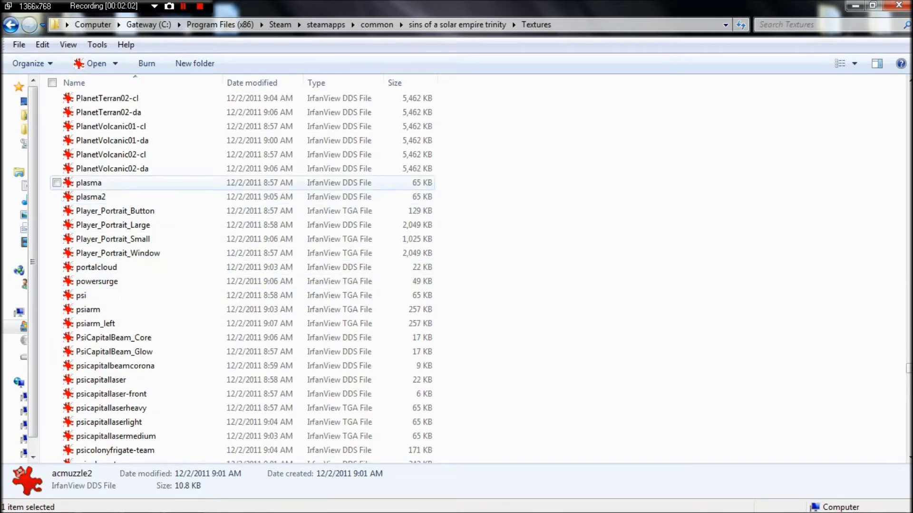
pyautogui.scroll(12, 143, 185)
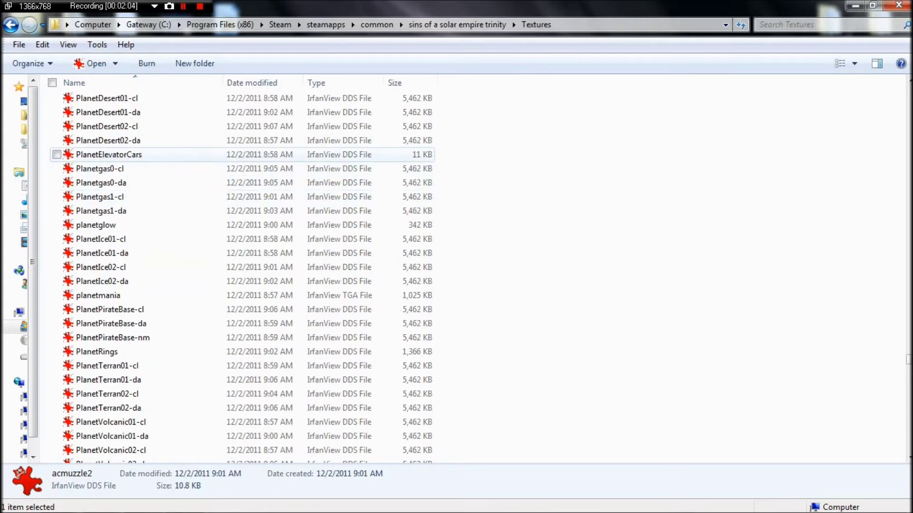
pyautogui.scroll(4, 119, 185)
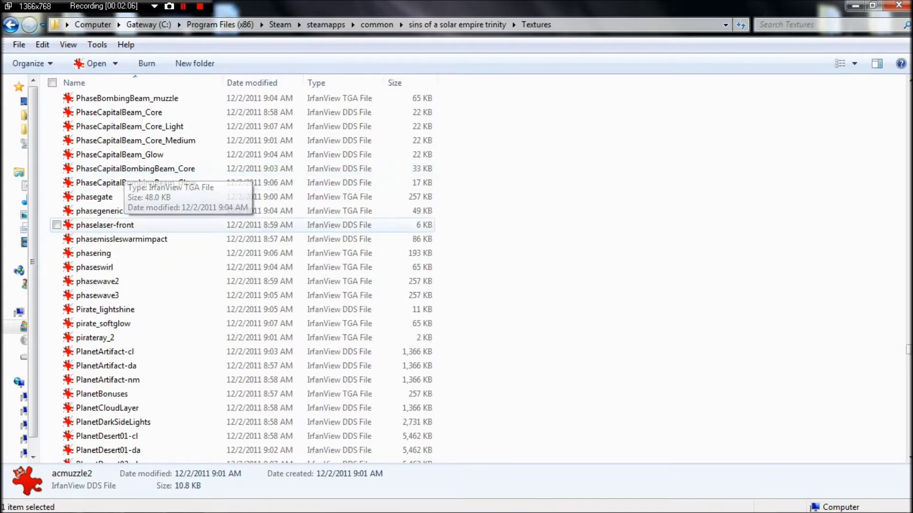
# Check the texture file's name in the Textures folder of the MLP Unit Pictures mod.
pyautogui.moveTo(57, 499)
pyautogui.click(234, 430)
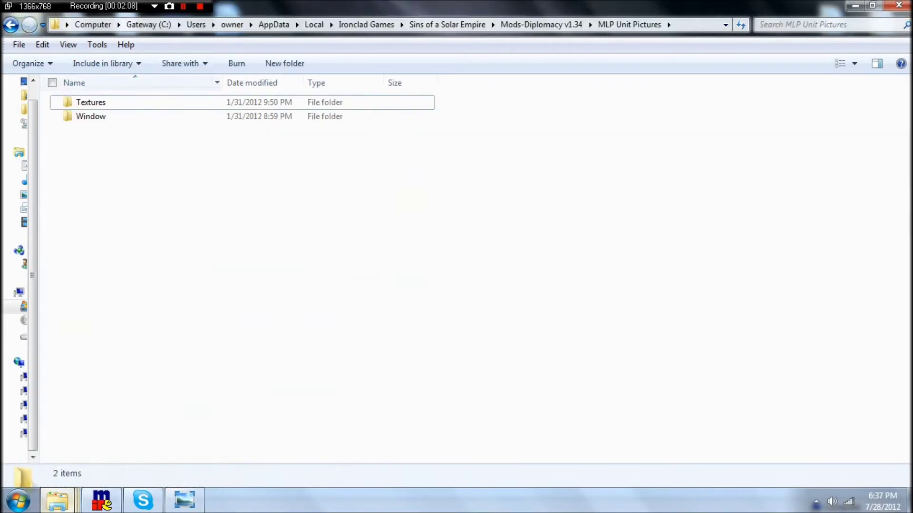
pyautogui.doubleClick(91, 103)
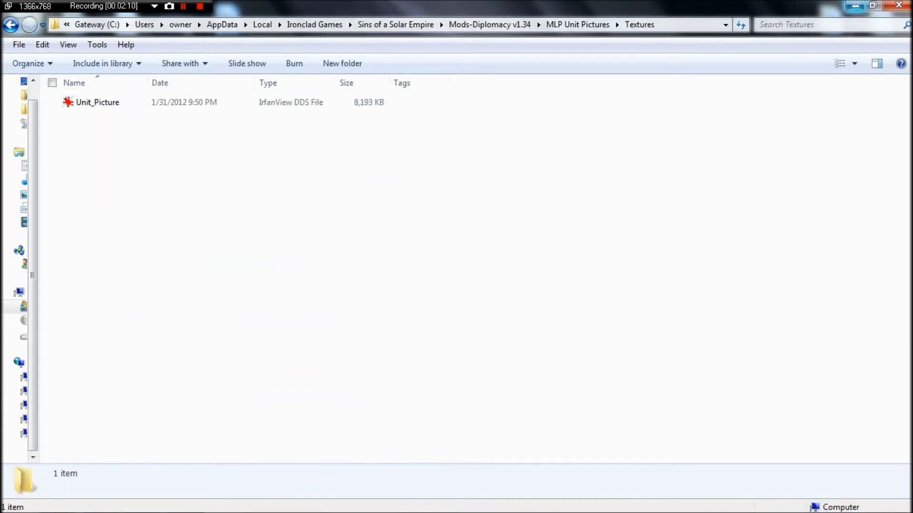
pyautogui.click(855, 6)
# Find the Unit_Picture DDS texture in the game's Textures folder and copy it.
pyautogui.click(618, 238)
pyautogui.scroll(-20, 617, 238)
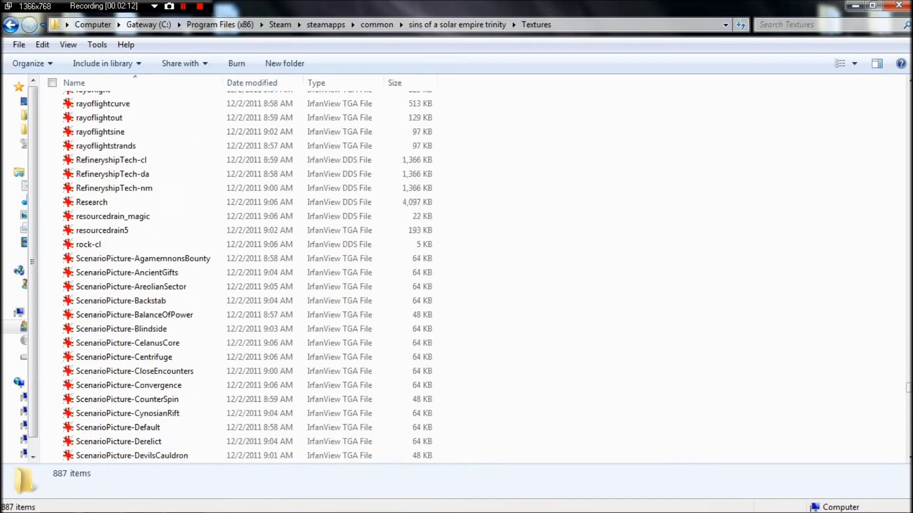
pyautogui.scroll(-20, 238, 329)
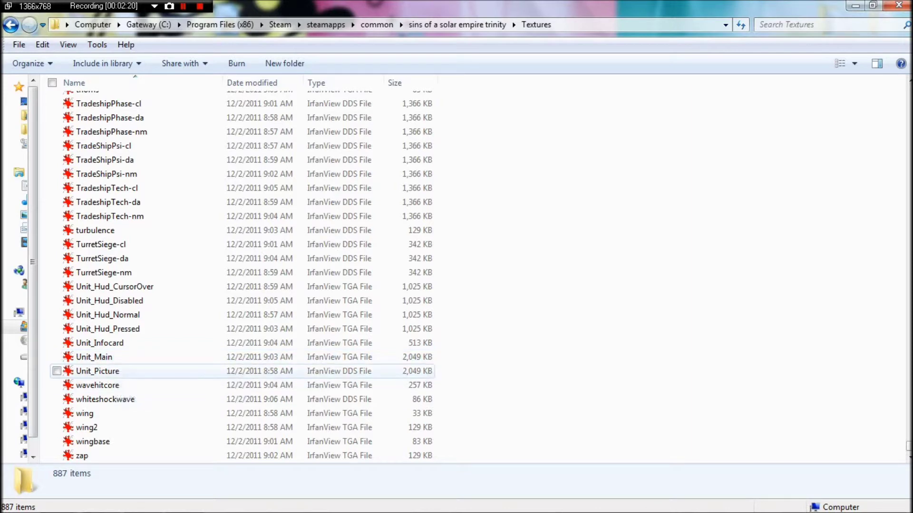
pyautogui.rightClick(110, 370)
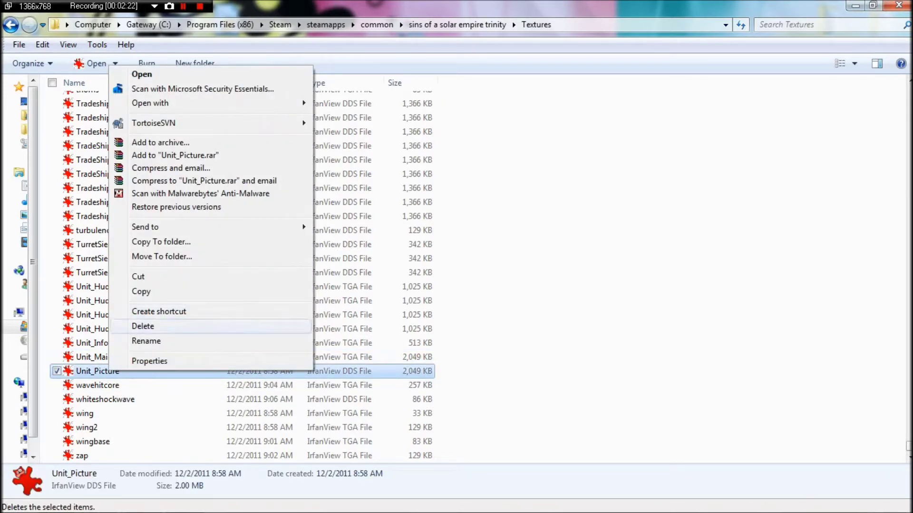
pyautogui.click(141, 291)
pyautogui.moveTo(57, 502)
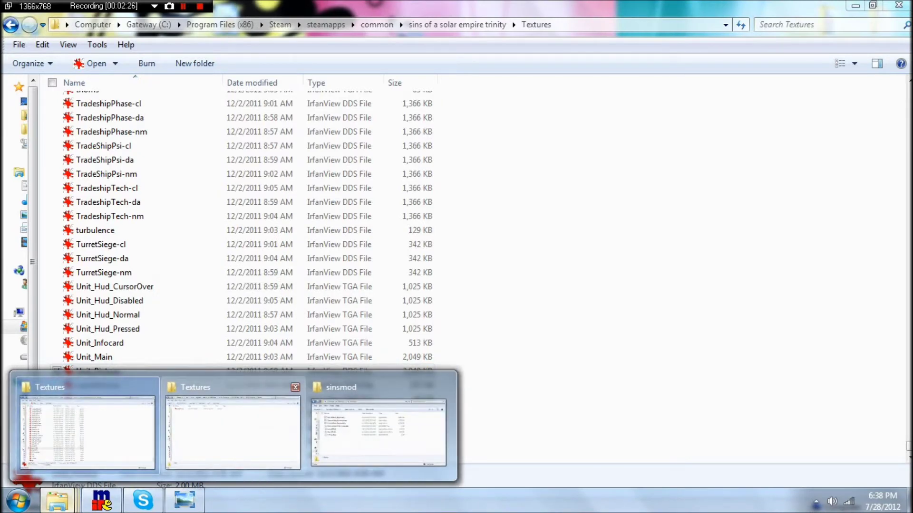
pyautogui.click(233, 428)
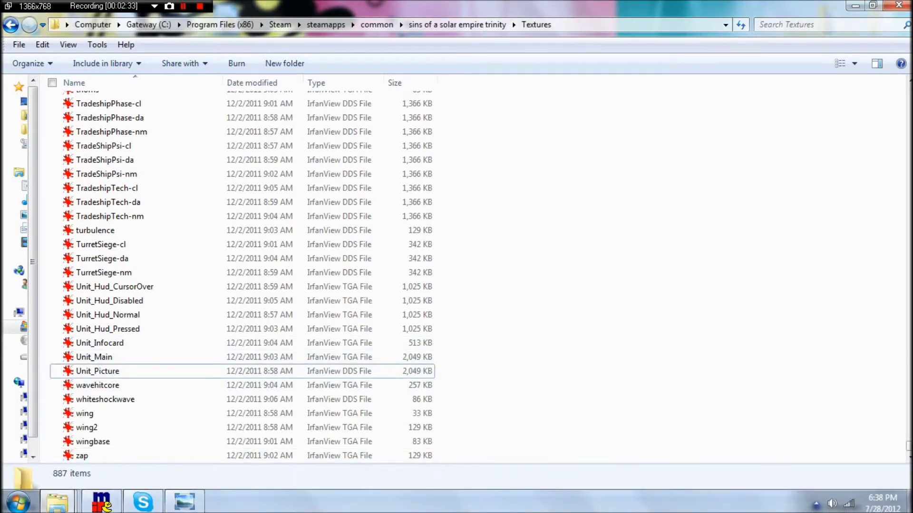
pyautogui.click(58, 500)
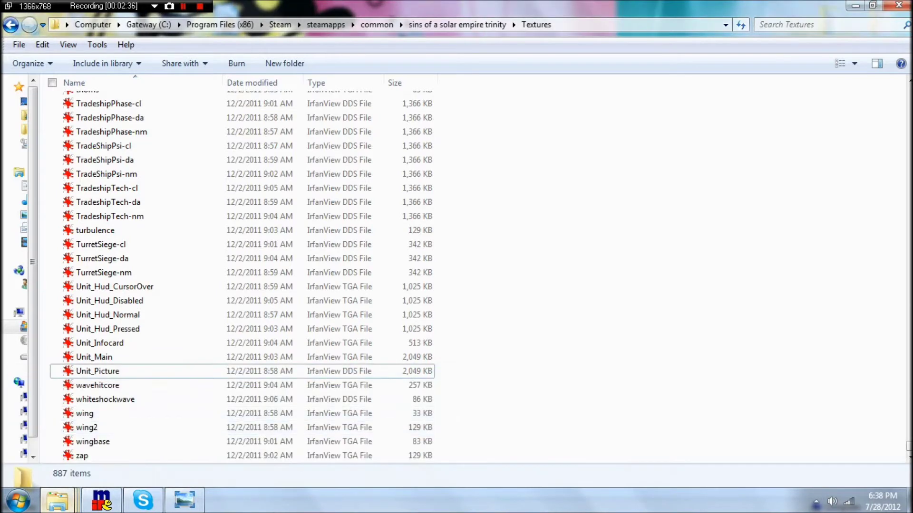
# Bring the sinsmod folder window in front of the game's Textures folder and reposition it.
pyautogui.moveTo(57, 500)
pyautogui.click(378, 430)
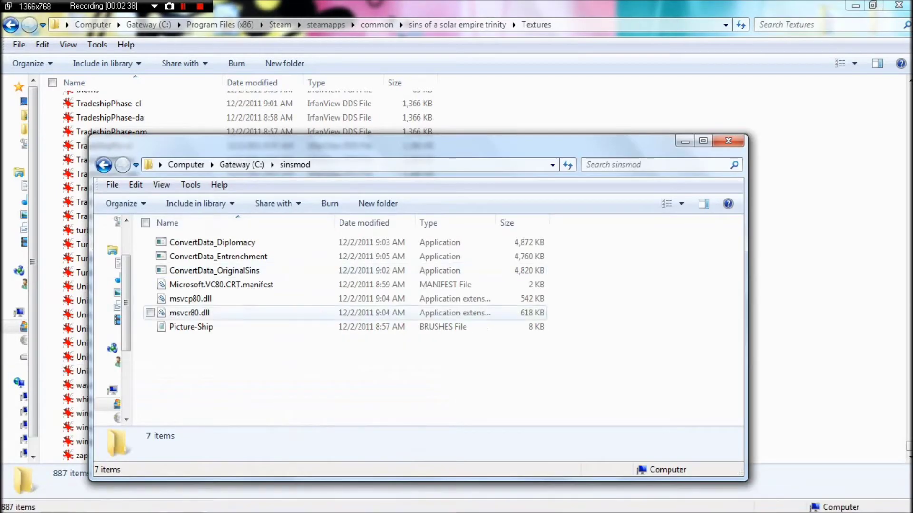
pyautogui.moveTo(304, 143); pyautogui.dragTo(381, 113)
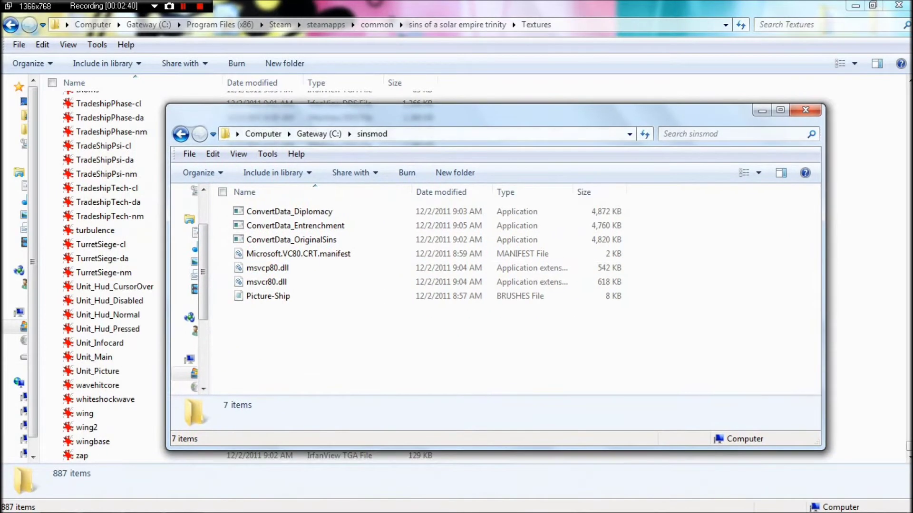
# Open a command prompt, change its directory to c:\sinsmod and begin the convertdata_diplomacy command.
pyautogui.click(18, 500)
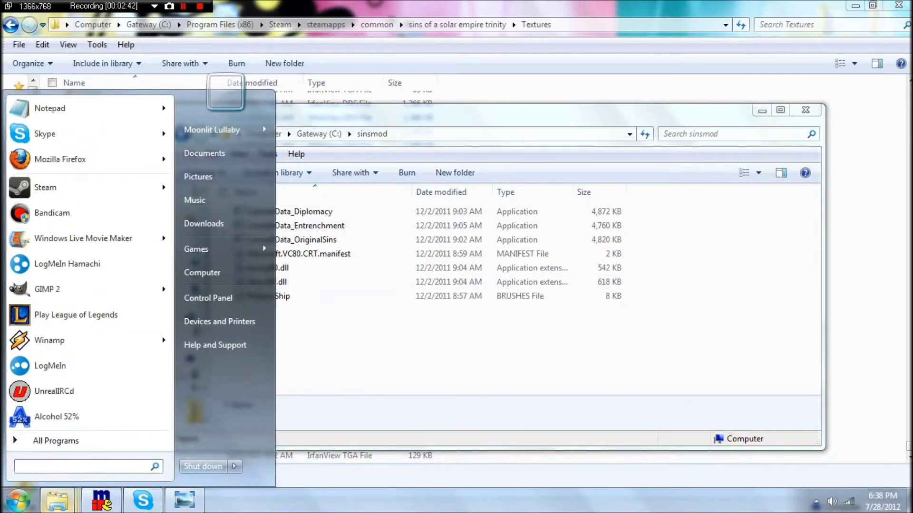
pyautogui.write('cmd')
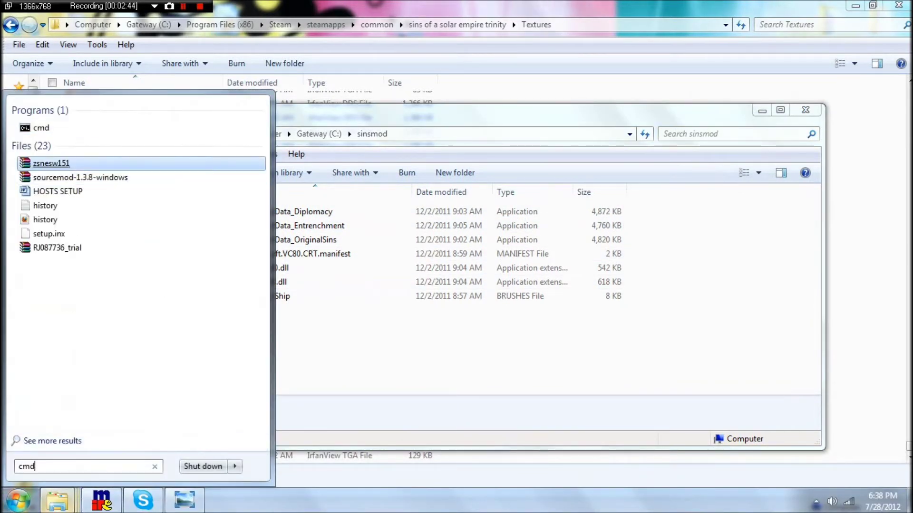
pyautogui.press('Return')
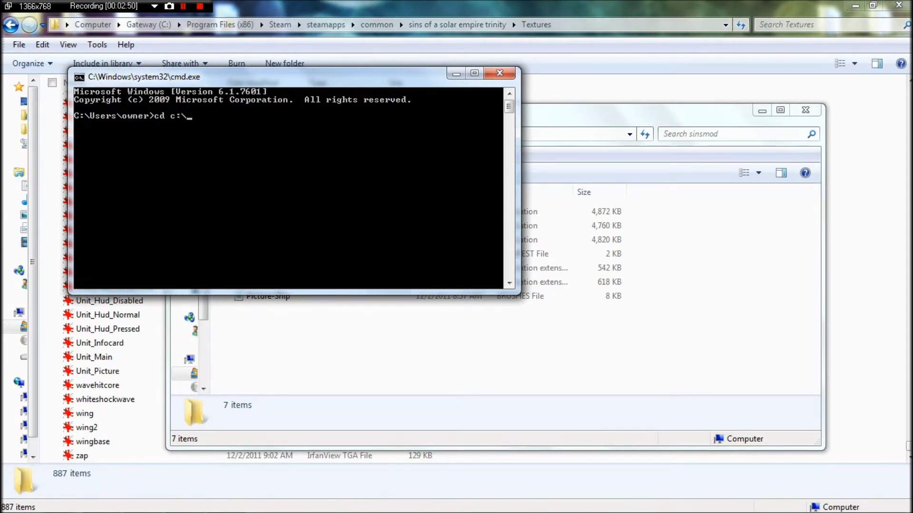
pyautogui.moveTo(294, 76); pyautogui.dragTo(242, 29)
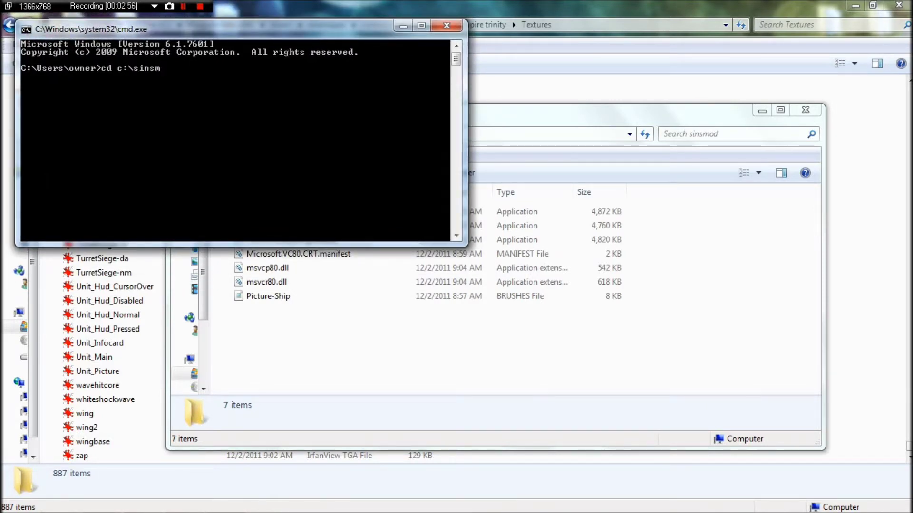
pyautogui.moveTo(241, 29); pyautogui.dragTo(666, 241)
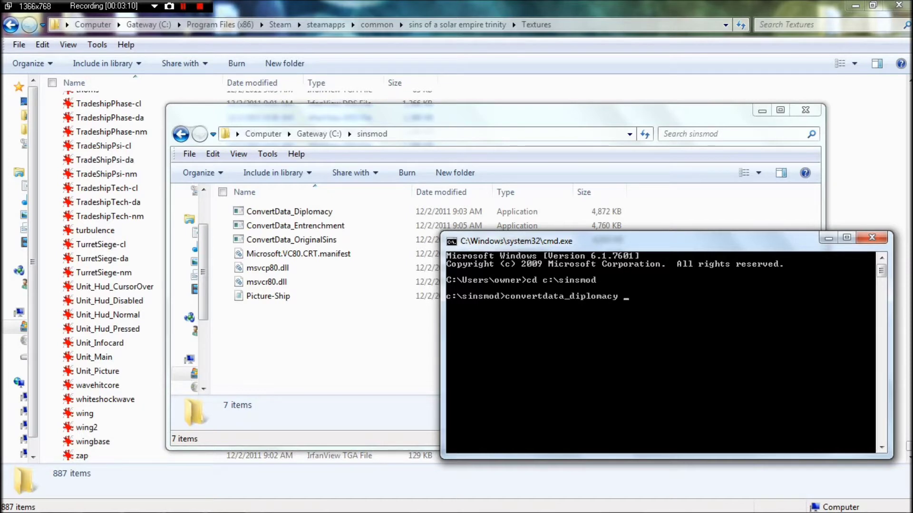
# Return to the game's root folder to view the ConvertData tools with the command prompt in front.
pyautogui.click(741, 72)
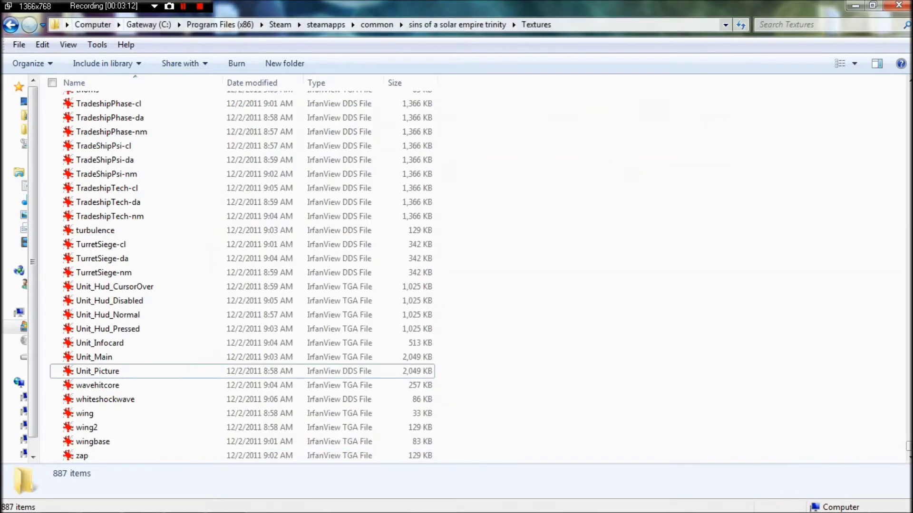
pyautogui.click(10, 25)
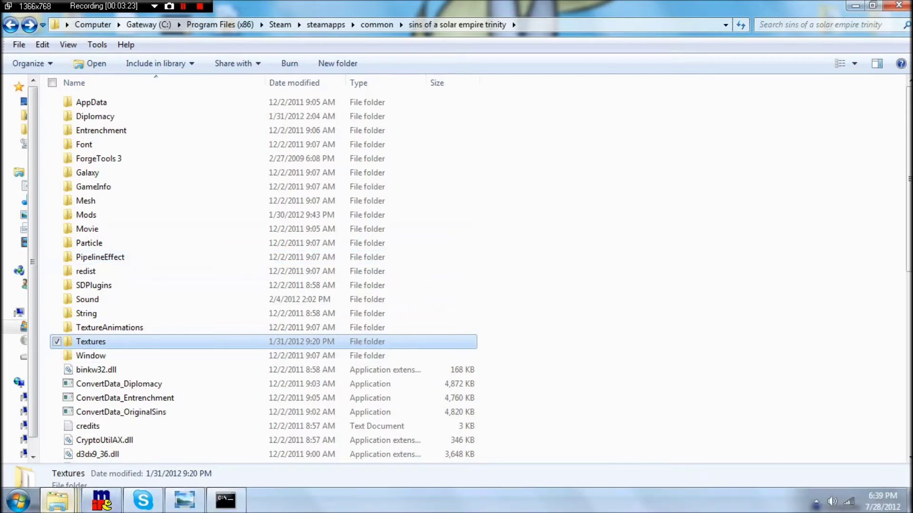
pyautogui.moveTo(184, 500)
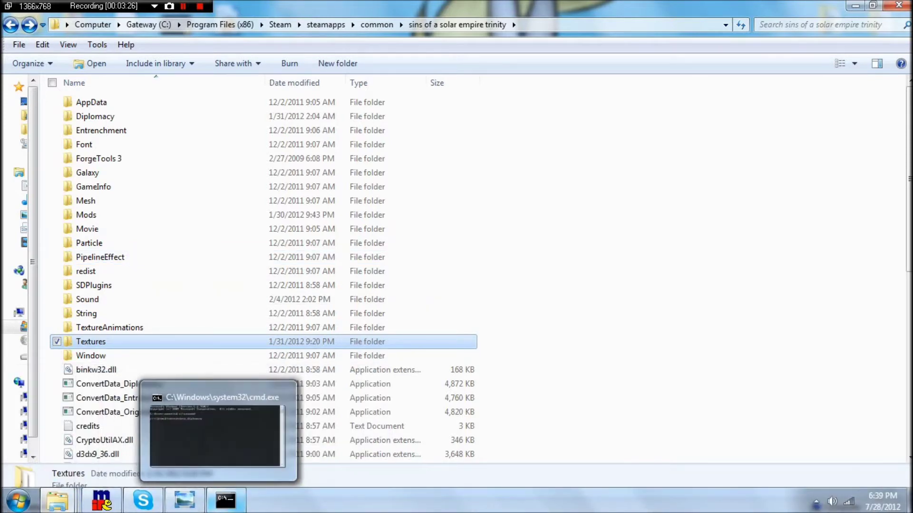
pyautogui.click(225, 500)
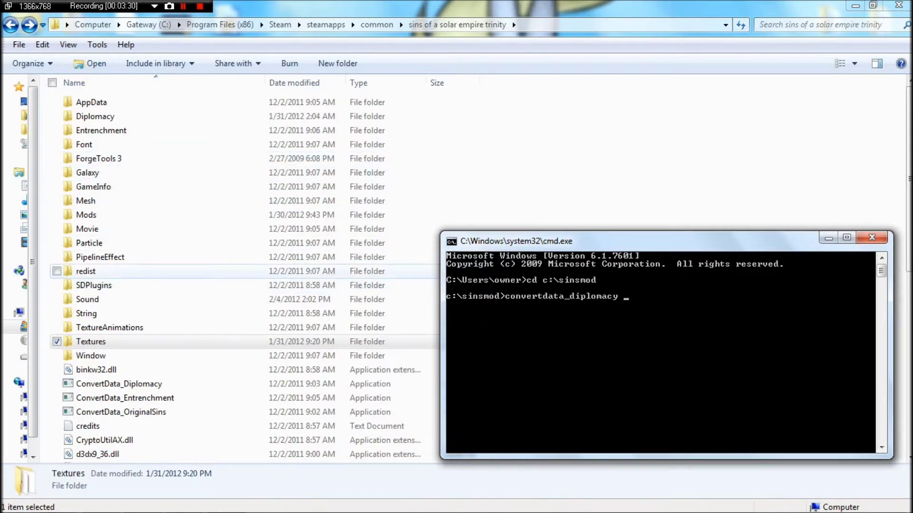
pyautogui.moveTo(617, 241); pyautogui.dragTo(454, 174)
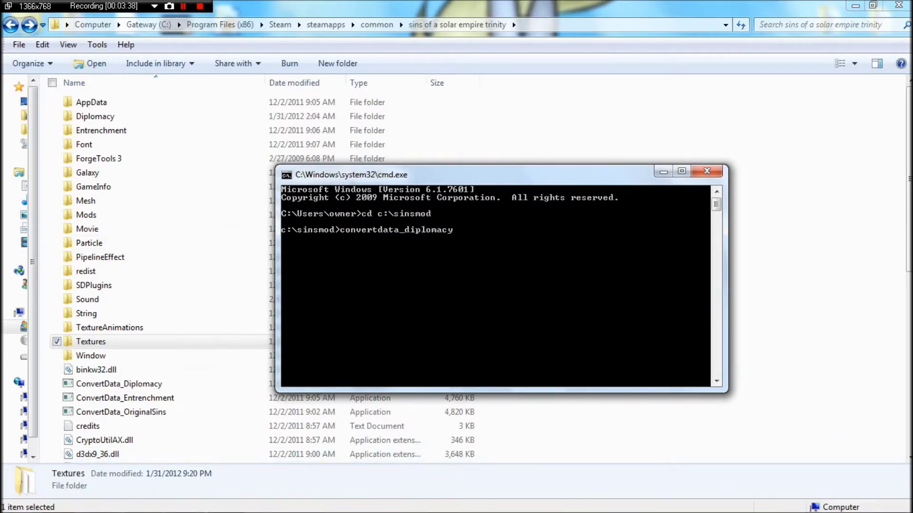
# With the sinsmod folder visible beside the prompt, run convertdata_diplomacy brushes picture-ship.brushes picture-ship.brushes txt.
pyautogui.click(57, 500)
pyautogui.click(96, 439)
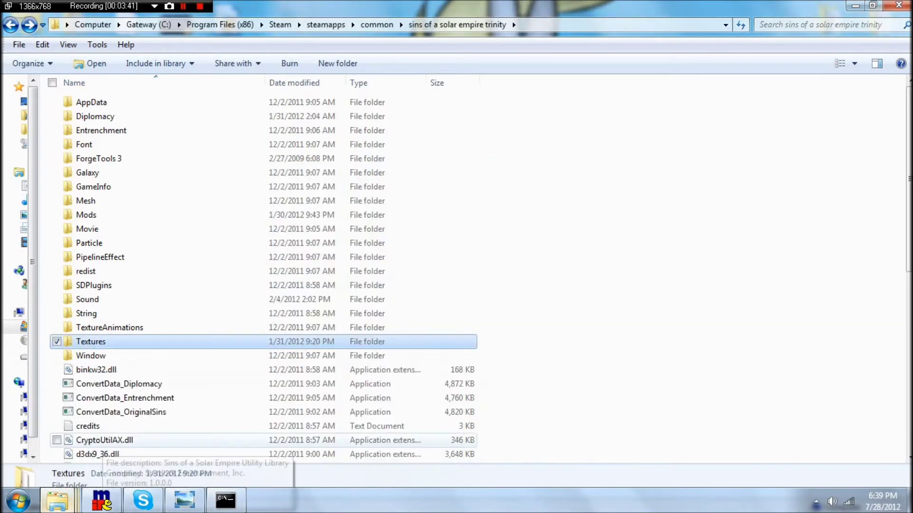
pyautogui.click(57, 500)
pyautogui.click(378, 432)
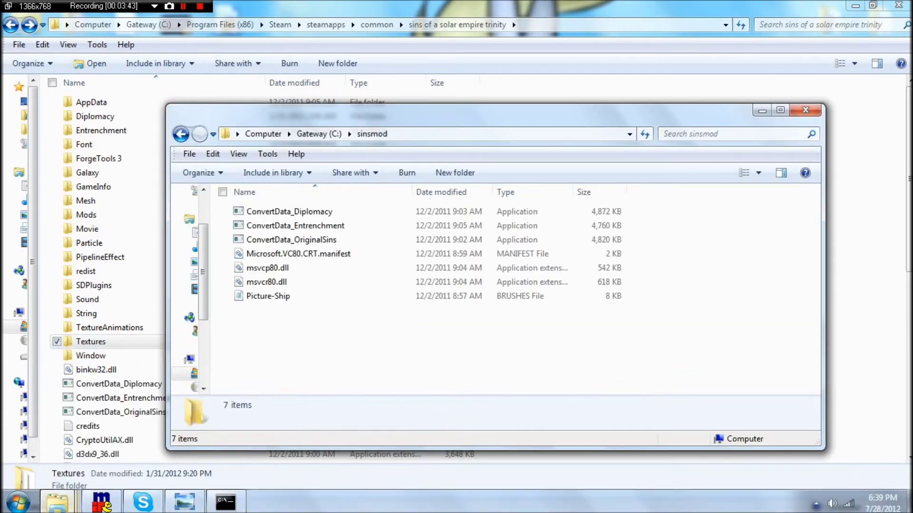
pyautogui.click(226, 500)
pyautogui.moveTo(494, 175); pyautogui.dragTo(631, 81)
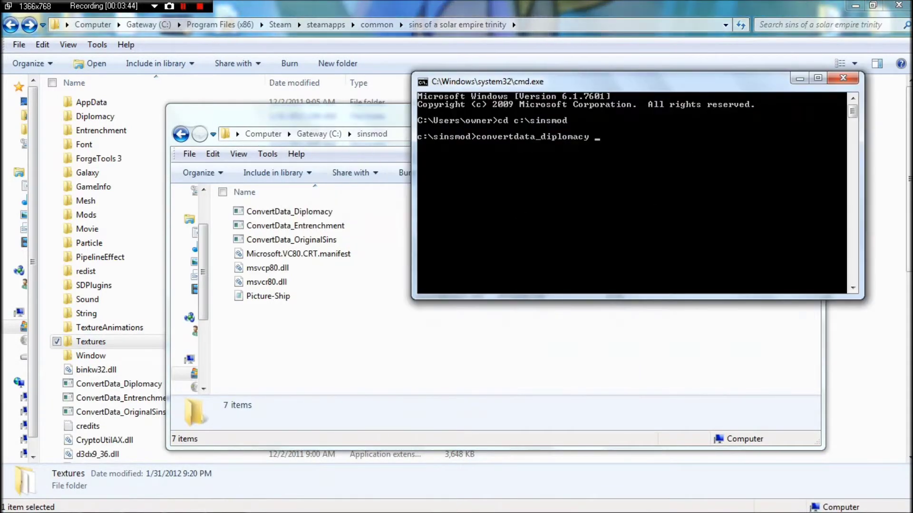
pyautogui.write('b')
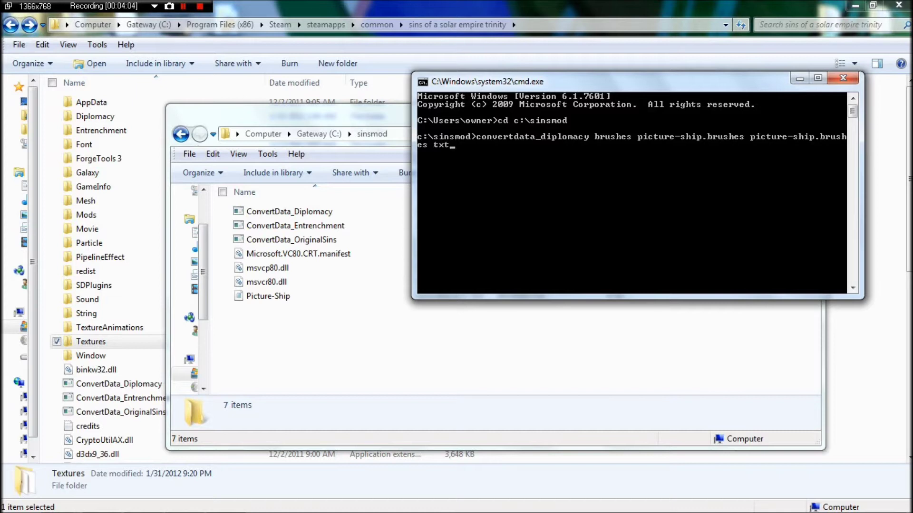
pyautogui.press('Return')
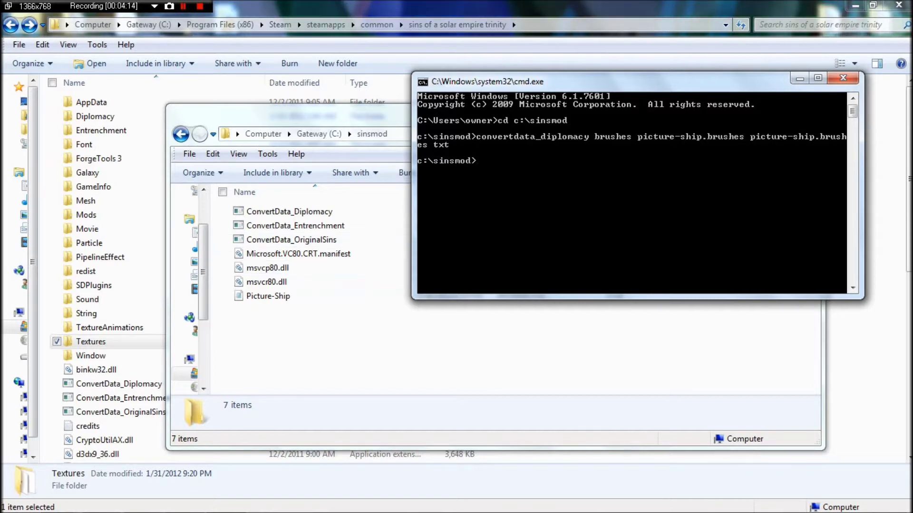
# Open the converted Picture-Ship brushes file from sinsmod in Notepad, then return to the folder.
pyautogui.click(350, 332)
pyautogui.doubleClick(268, 295)
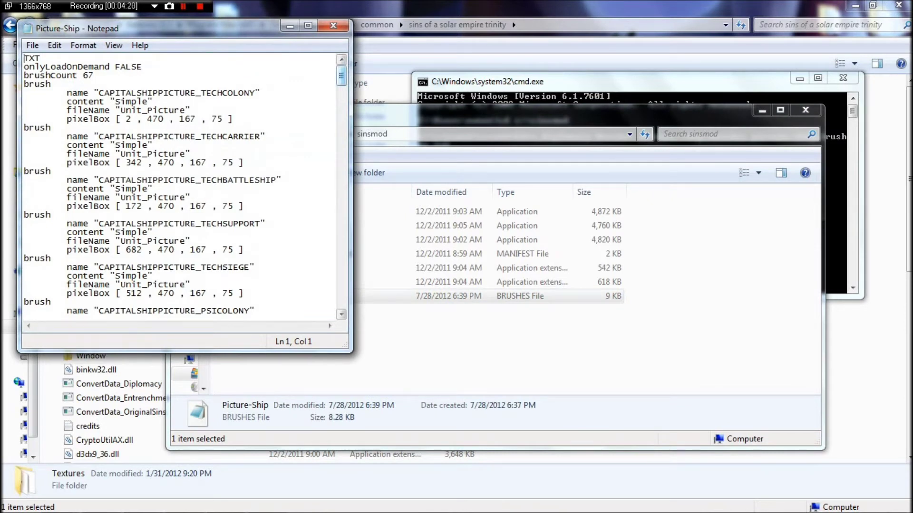
pyautogui.hotkey('alt', 'Tab')
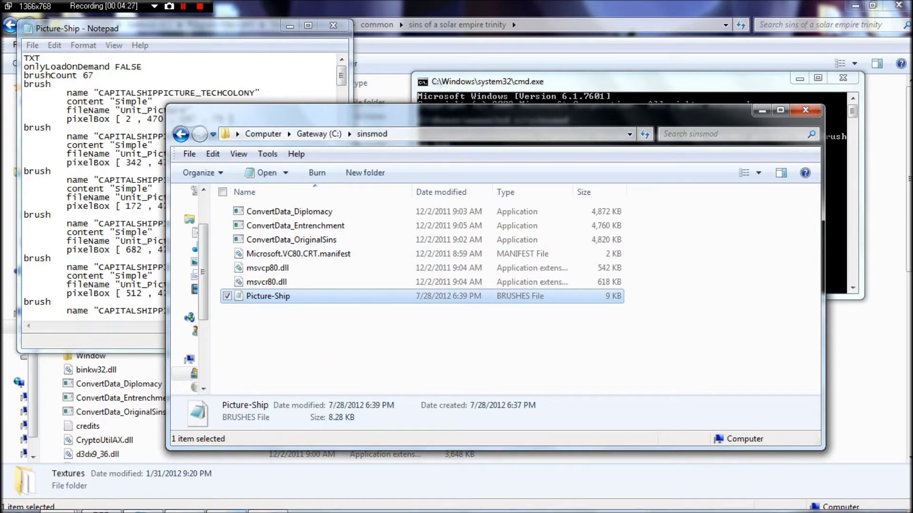
# Review the MLP Unit Pictures mod's folder structure under Mods-Diplomacy v1.34 and open its Window folder.
pyautogui.click(57, 501)
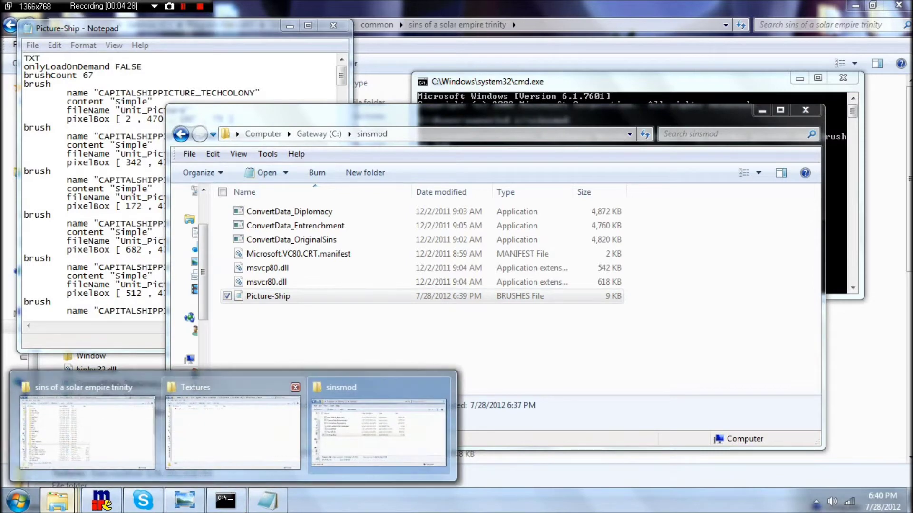
pyautogui.click(233, 428)
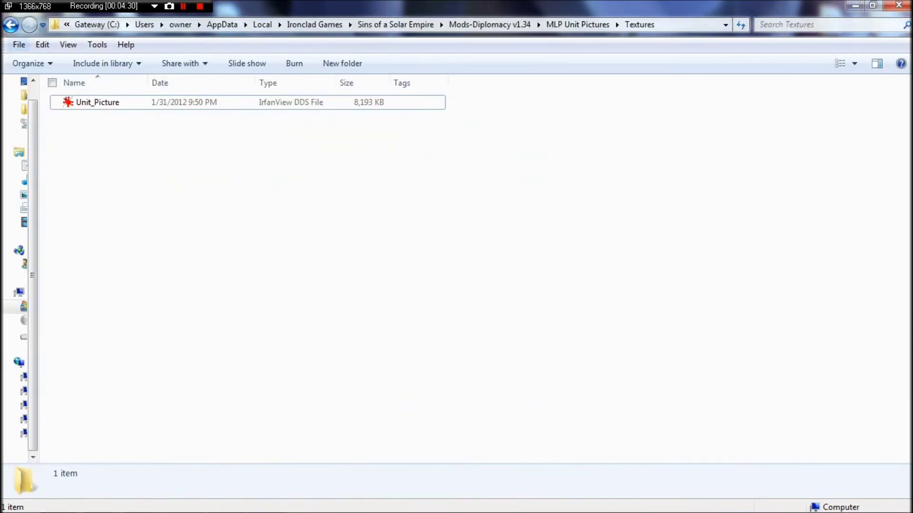
pyautogui.press('BackSpace')
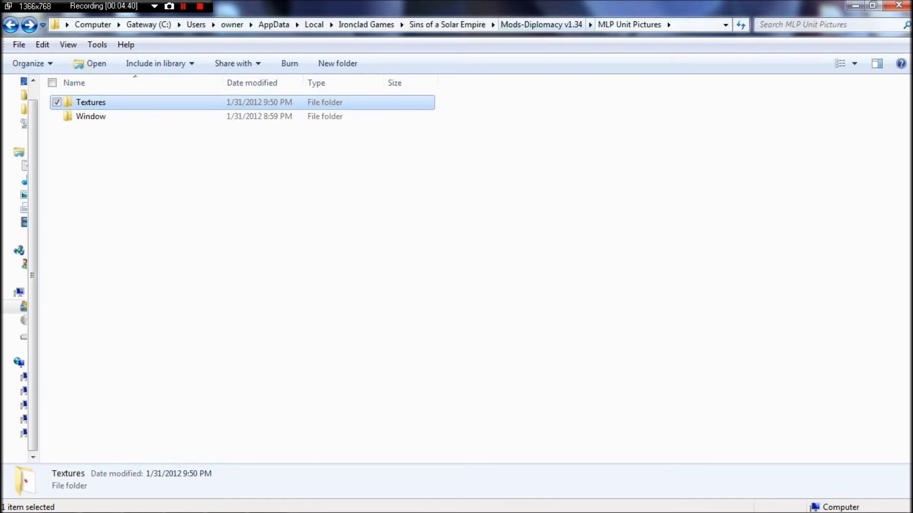
pyautogui.click(541, 25)
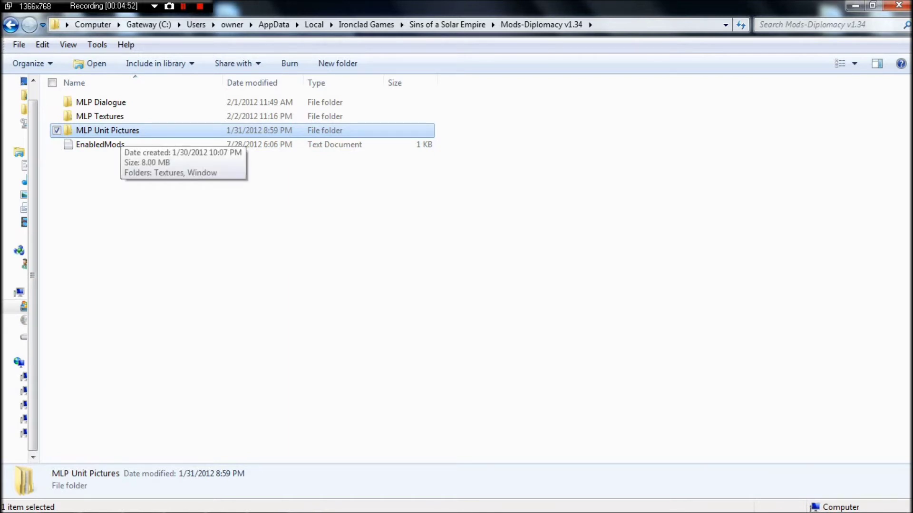
pyautogui.doubleClick(107, 131)
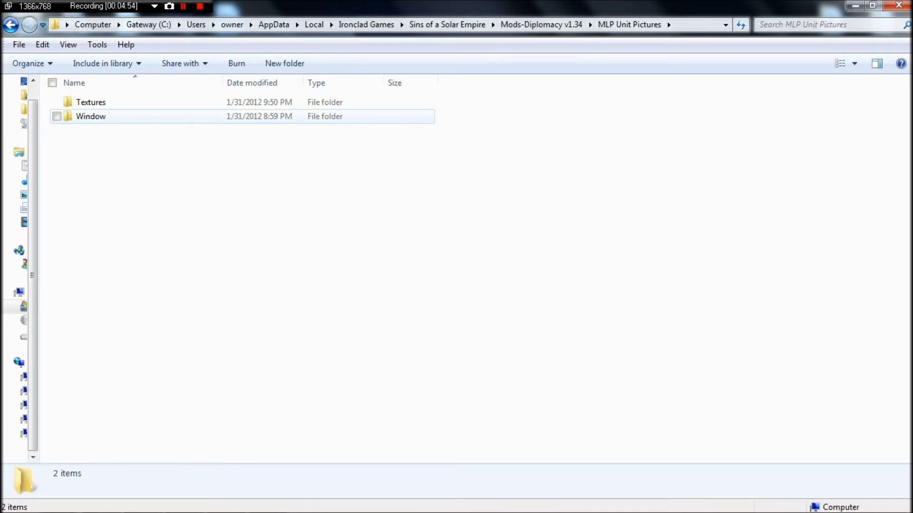
pyautogui.doubleClick(107, 116)
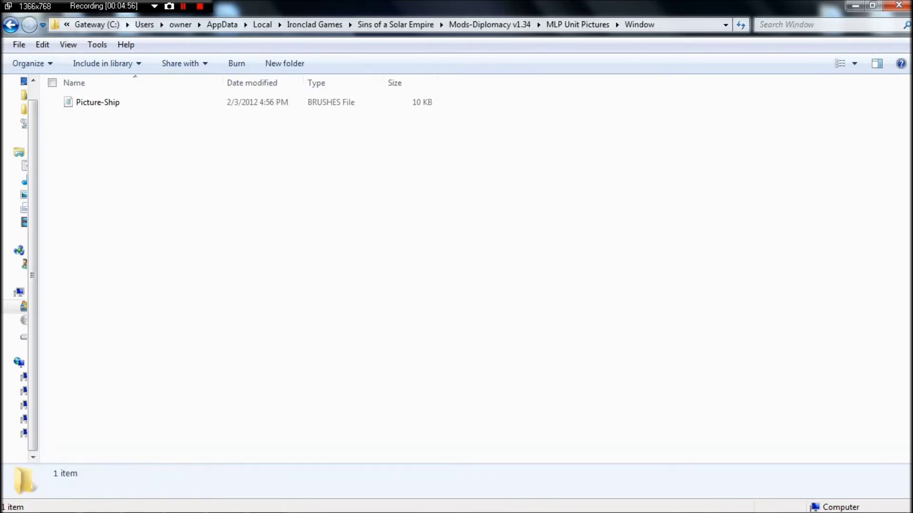
# Go back to the MLP Unit Pictures folder, then point out the matching Window folder in the game's root folder.
pyautogui.moveTo(57, 500)
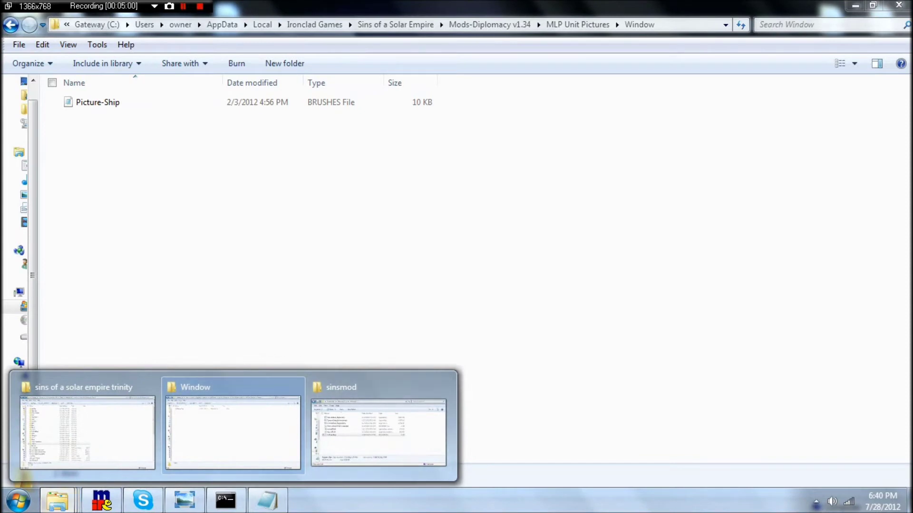
pyautogui.click(10, 24)
pyautogui.click(57, 500)
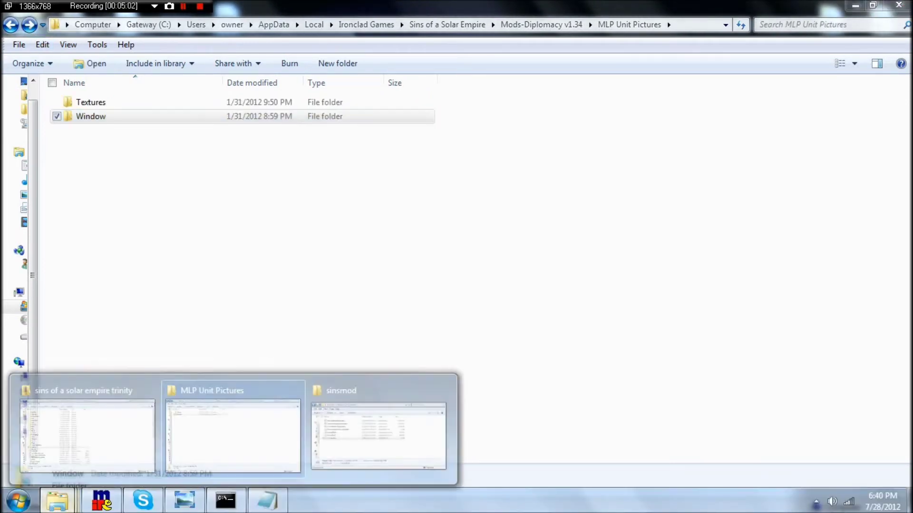
pyautogui.click(87, 427)
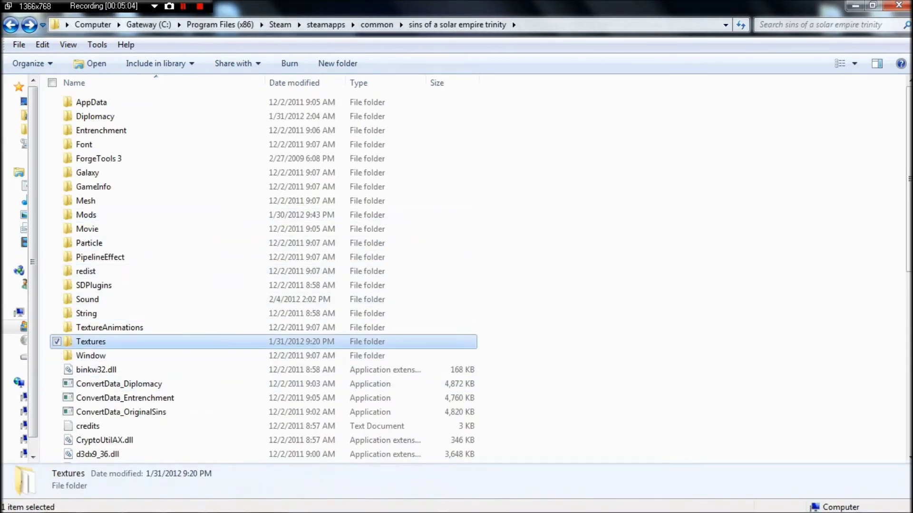
pyautogui.click(88, 355)
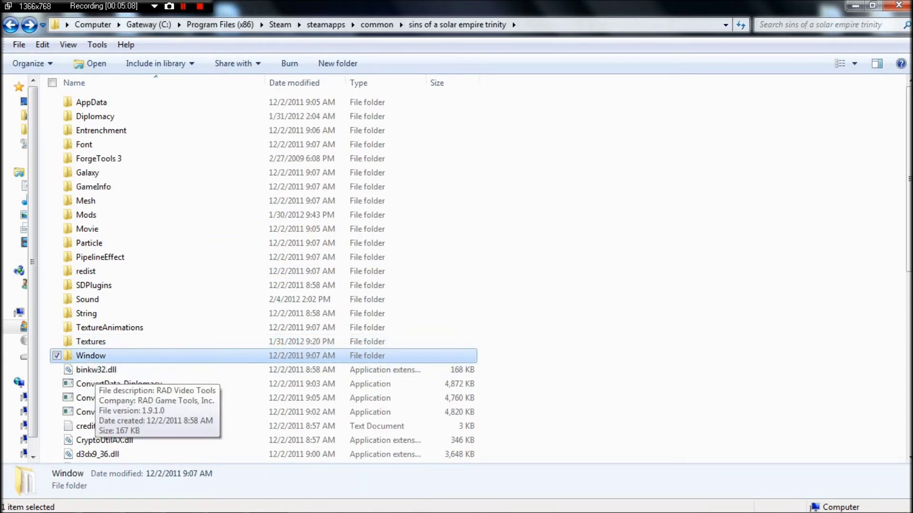
# Look inside the MLP Unit Pictures mod's Window folder for its Picture-Ship brushes file, then return to the mod folder.
pyautogui.moveTo(57, 500)
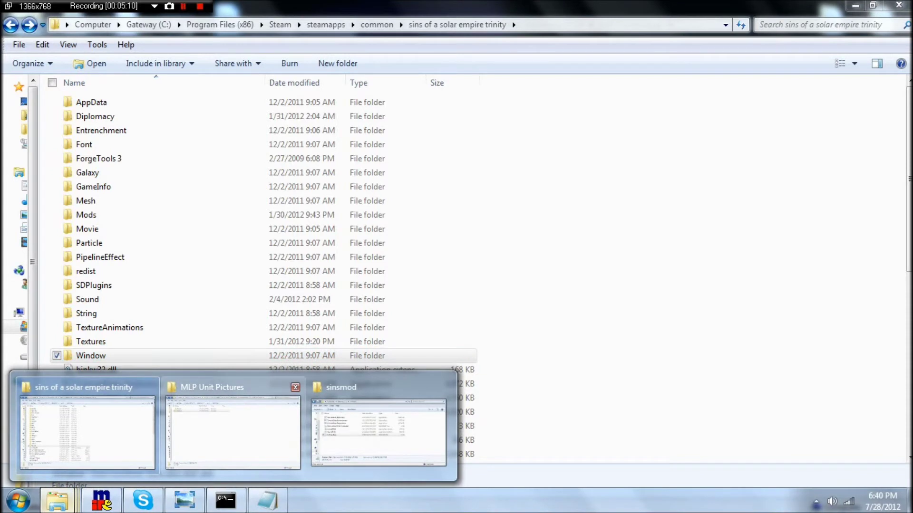
pyautogui.click(233, 428)
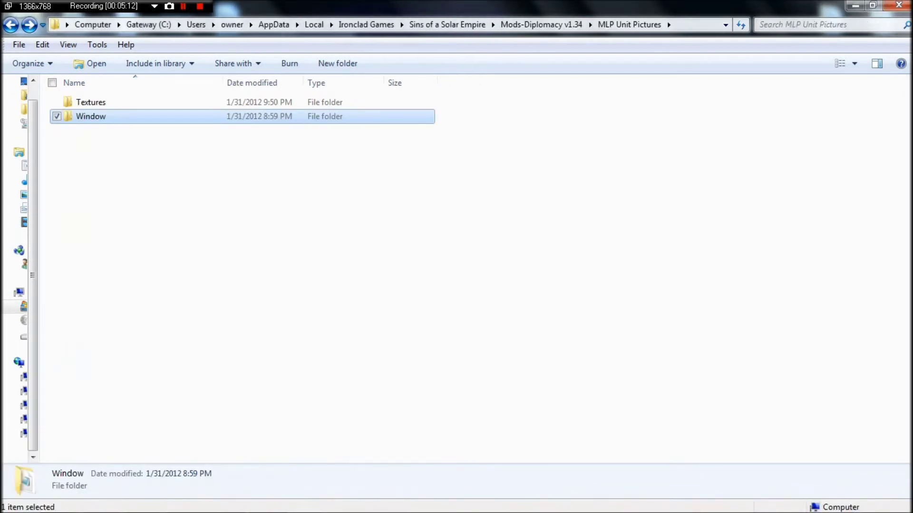
pyautogui.click(233, 267)
pyautogui.doubleClick(103, 117)
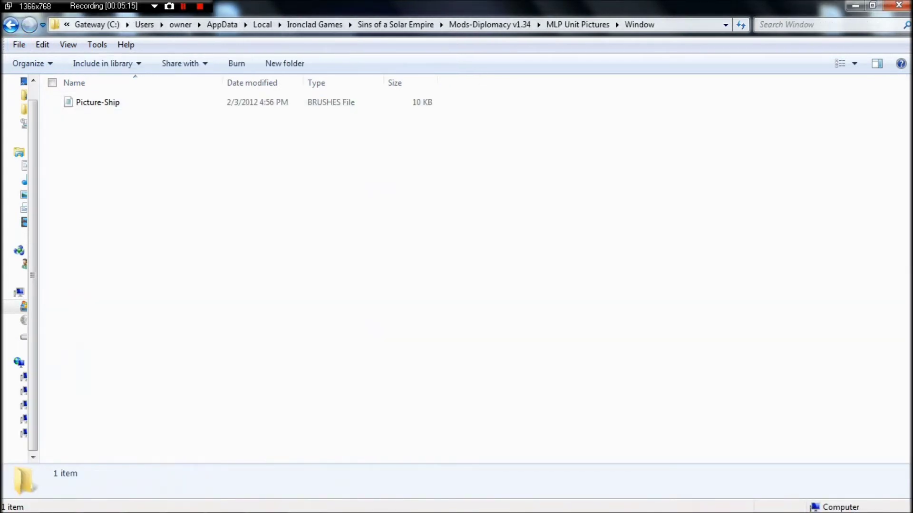
pyautogui.click(11, 25)
# Open the Picture-Ship brushes file from sinsmod in Notepad and read the fileName and pixelBox entries of its brushes.
pyautogui.moveTo(57, 500)
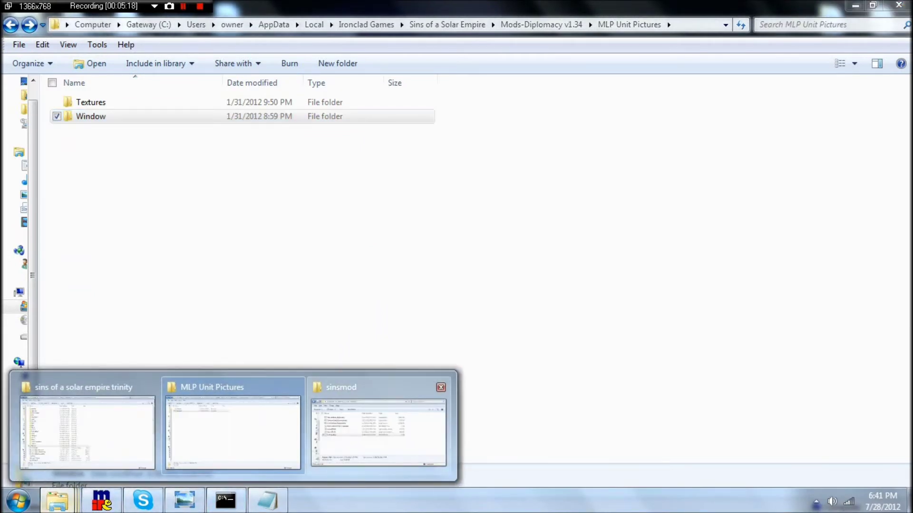
pyautogui.click(378, 428)
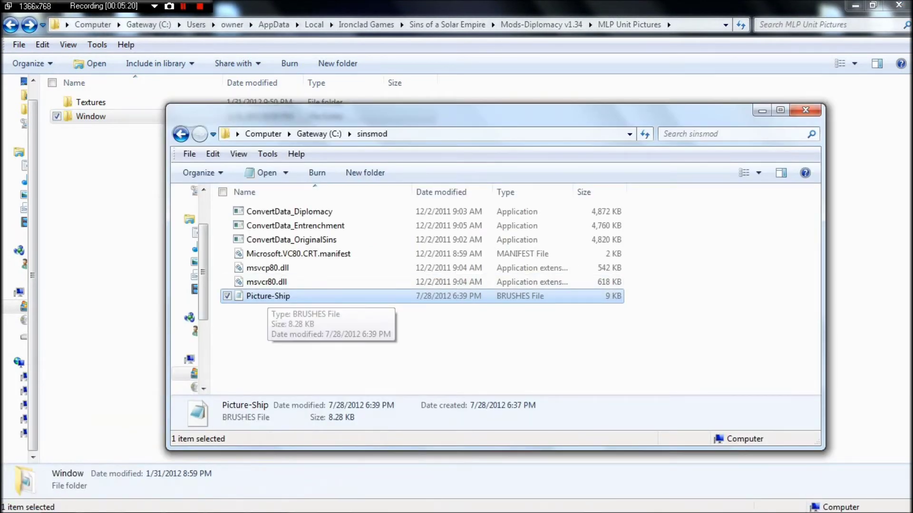
pyautogui.doubleClick(266, 296)
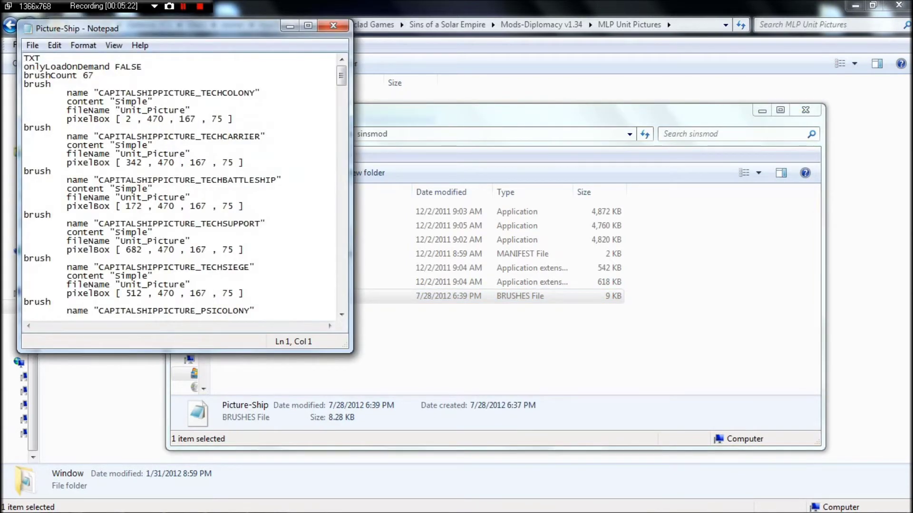
pyautogui.scroll(-3, 181, 185)
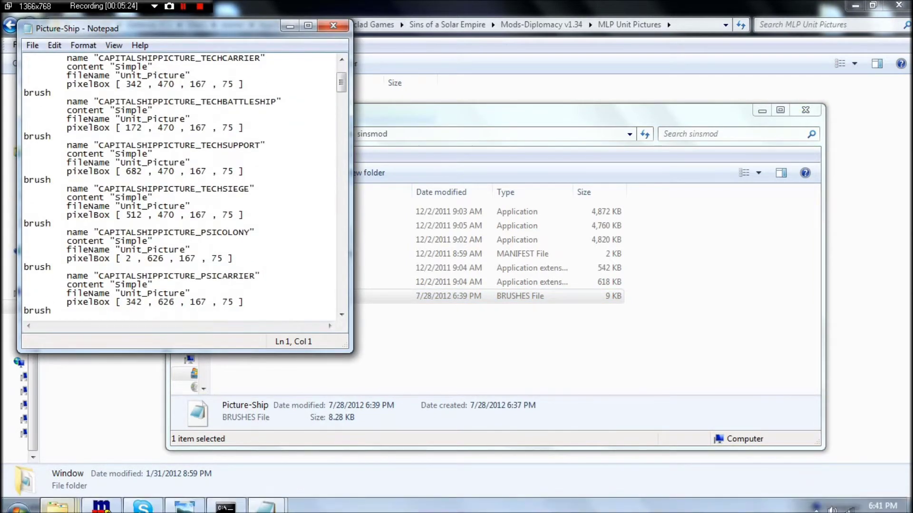
# Find the Unit_Picture DDS file in the game root's Textures folder and copy it.
pyautogui.moveTo(57, 500)
pyautogui.click(115, 427)
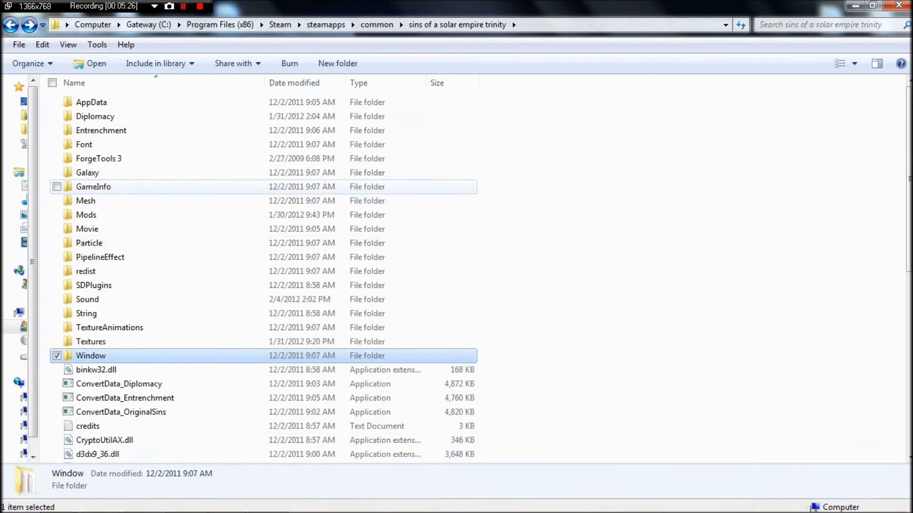
pyautogui.doubleClick(91, 342)
pyautogui.moveTo(909, 92); pyautogui.dragTo(909, 431)
pyautogui.scroll(-15, 190, 229)
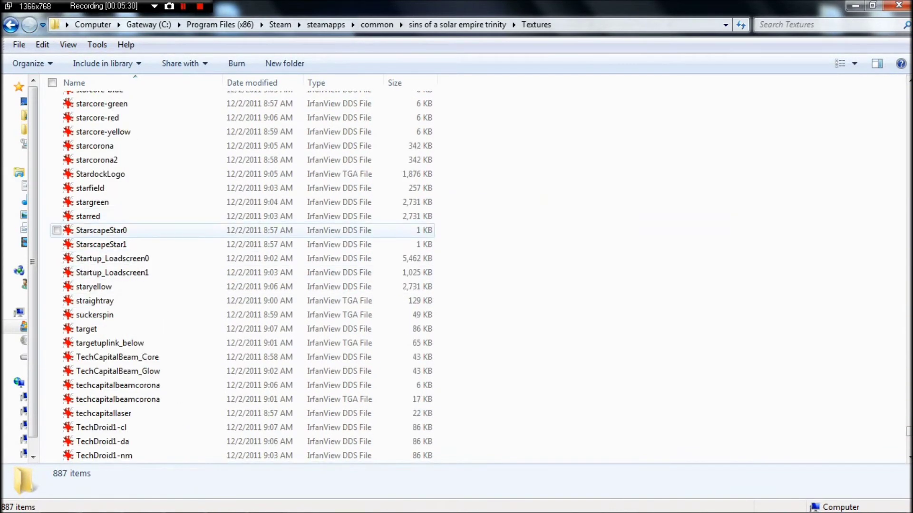
pyautogui.click(112, 371)
pyautogui.rightClick(72, 370)
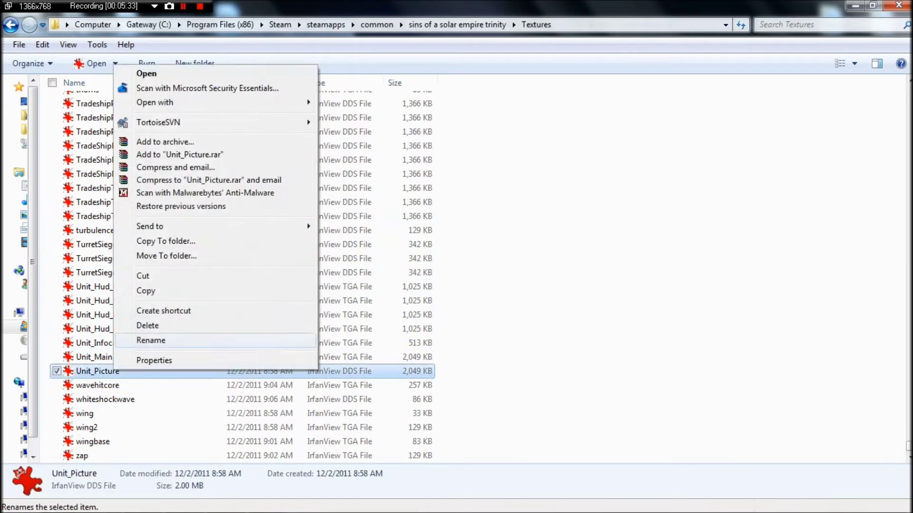
pyautogui.click(143, 291)
# Open the Unit_Picture DDS file from the MLP Unit Pictures mod's Textures folder with gimp-2.6.
pyautogui.moveTo(57, 500)
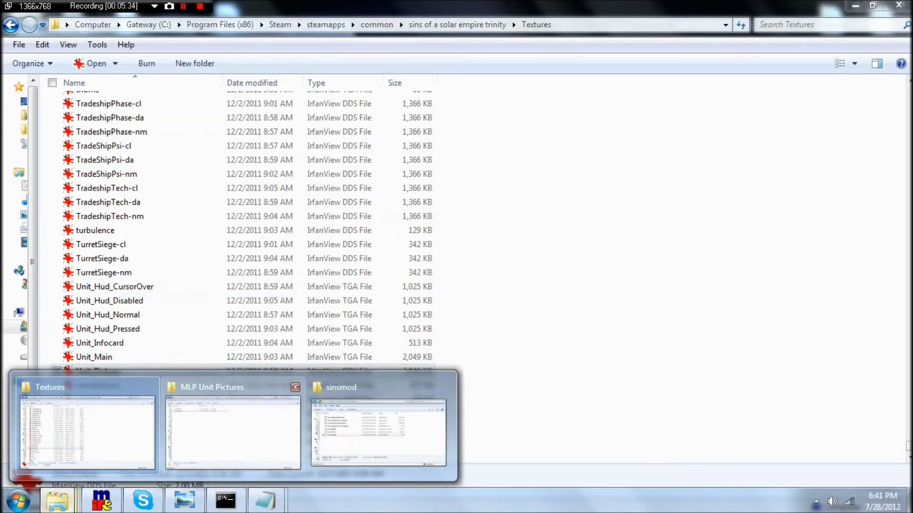
pyautogui.click(233, 427)
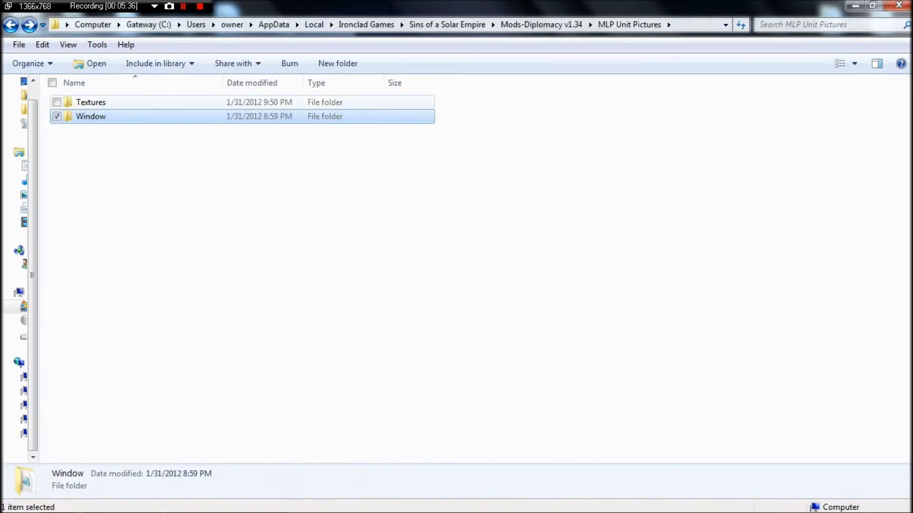
pyautogui.doubleClick(91, 103)
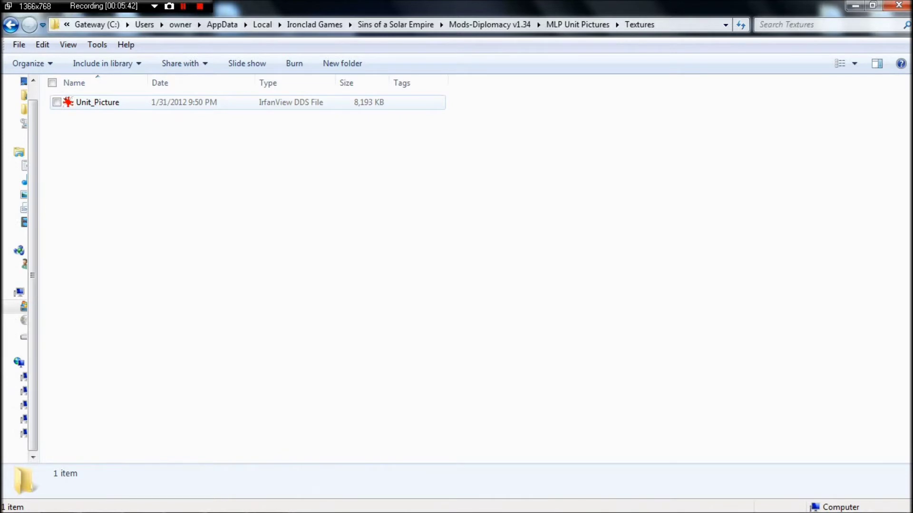
pyautogui.rightClick(94, 105)
pyautogui.moveTo(238, 143)
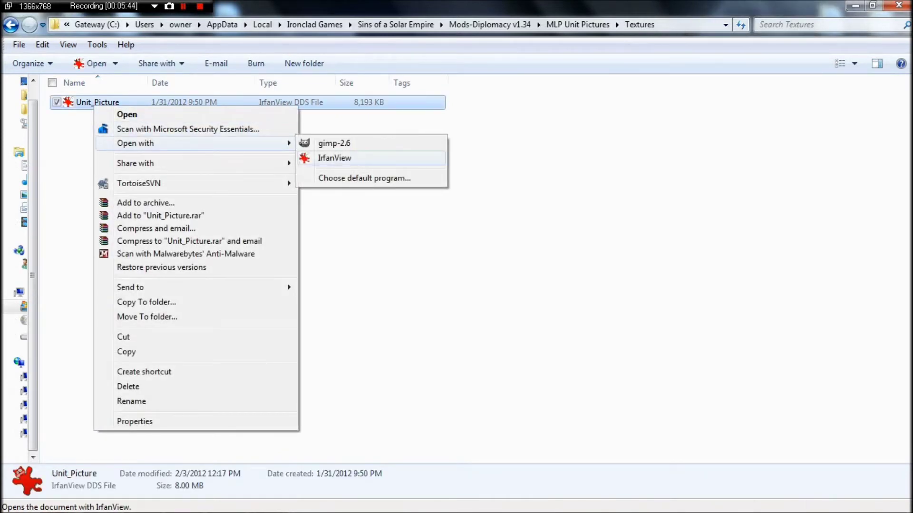
pyautogui.click(334, 143)
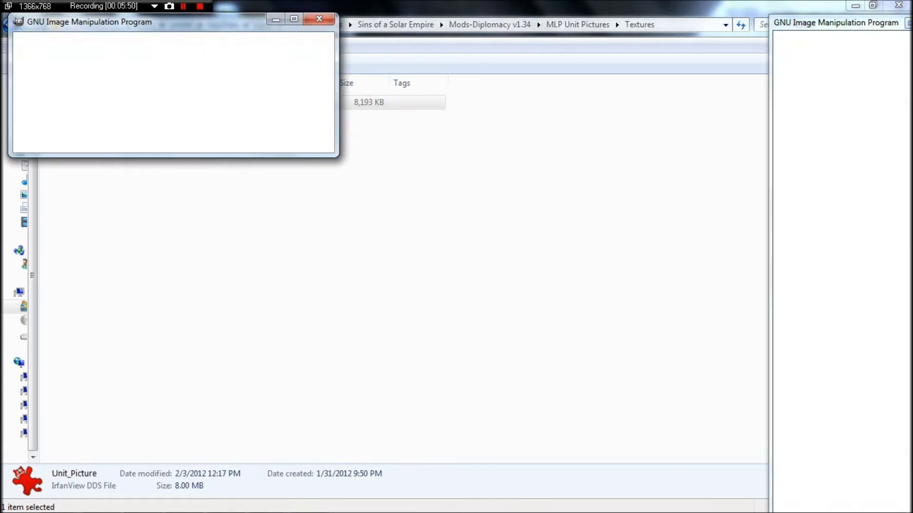
pyautogui.click(180, 97)
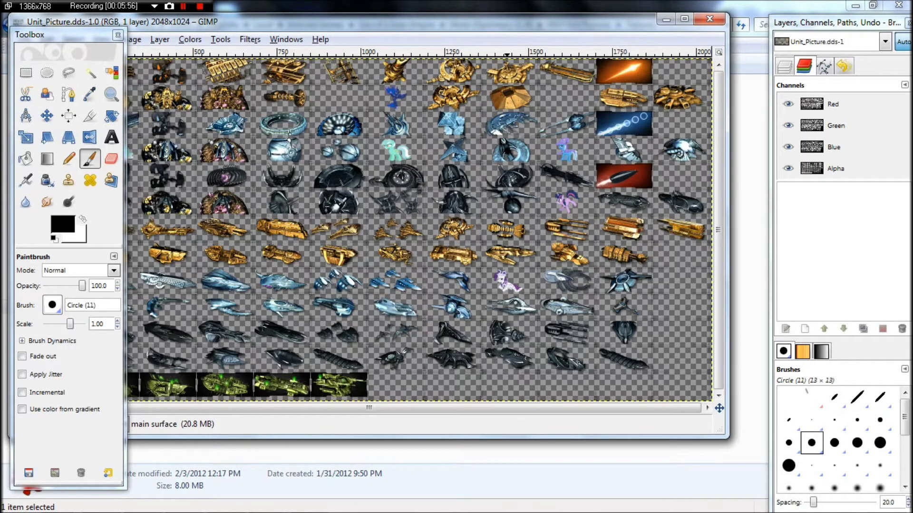
# Move the image window, toolbox and layers dock apart and examine the sprite sheet at 200% around the empty cell near the dark blue pony.
pyautogui.moveTo(508, 22); pyautogui.dragTo(602, 20)
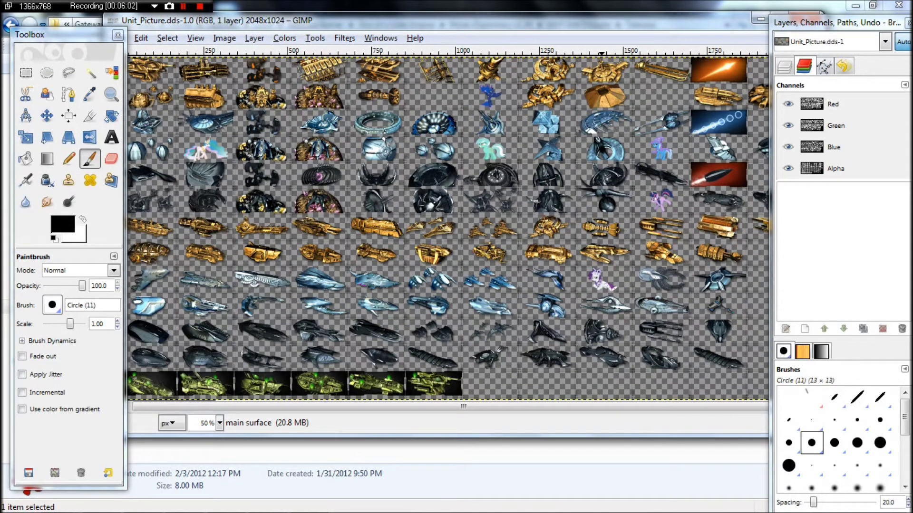
pyautogui.moveTo(67, 35); pyautogui.dragTo(64, 20)
pyautogui.click(457, 20)
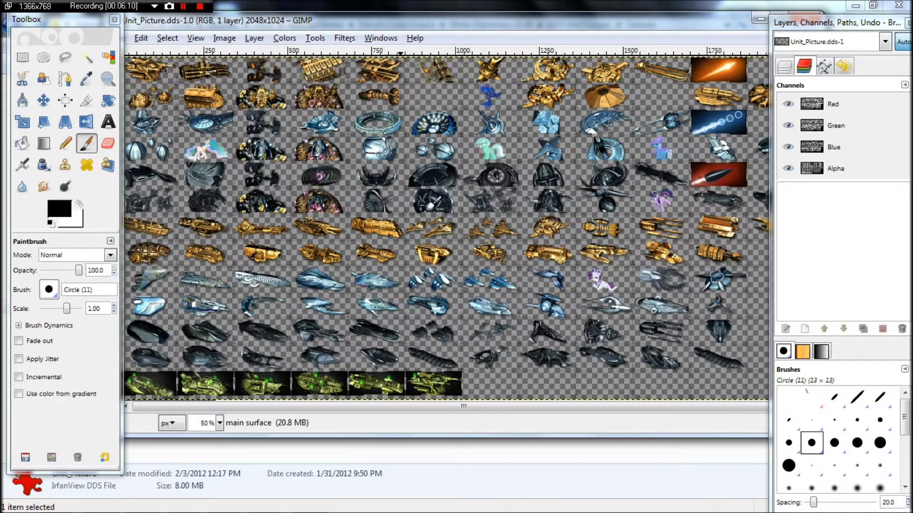
pyautogui.keyDown('ctrl'); pyautogui.scroll(4, 469, 185); pyautogui.keyUp('ctrl')
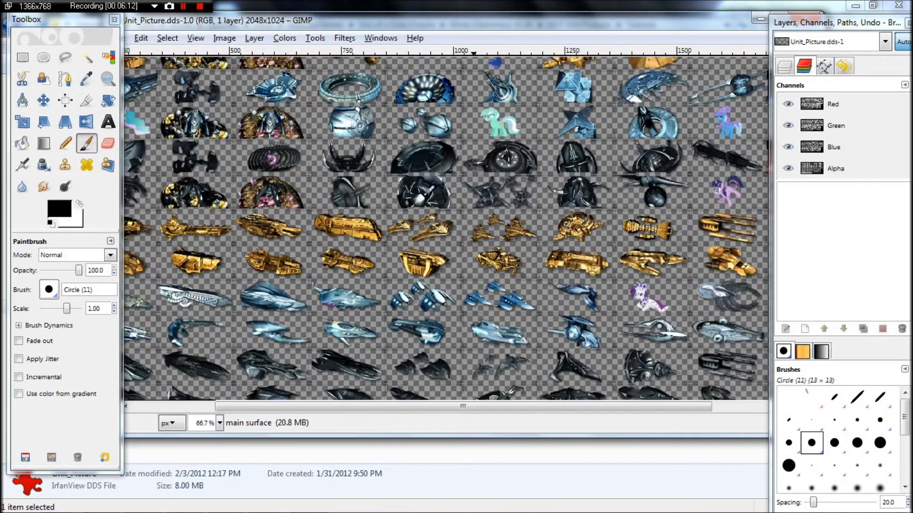
pyautogui.moveTo(718, 20); pyautogui.dragTo(708, 30)
pyautogui.moveTo(832, 23); pyautogui.dragTo(855, 451)
pyautogui.scroll(10, 373, 237)
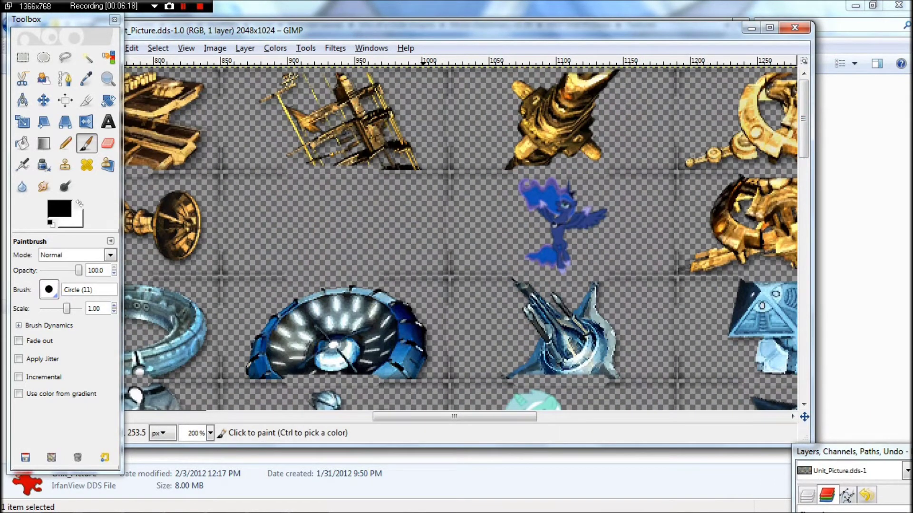
pyautogui.moveTo(423, 409); pyautogui.dragTo(405, 411)
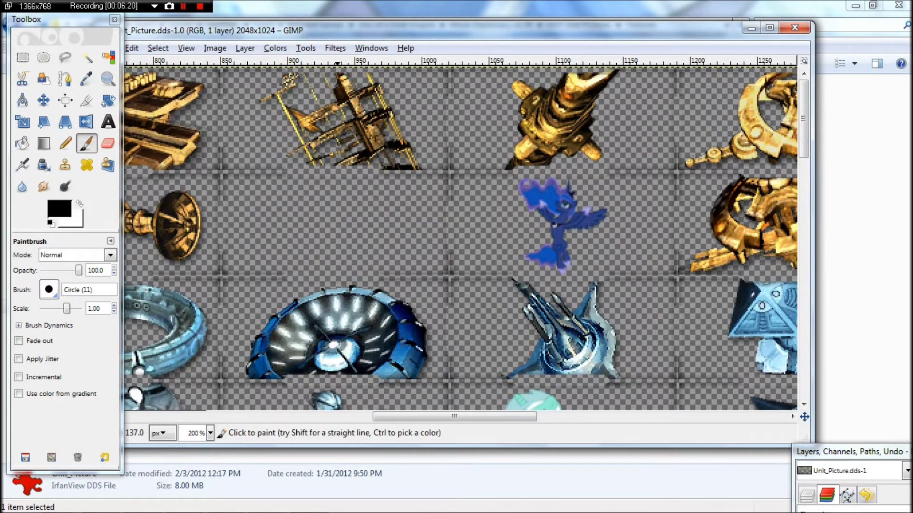
pyautogui.moveTo(143, 30); pyautogui.dragTo(163, 28)
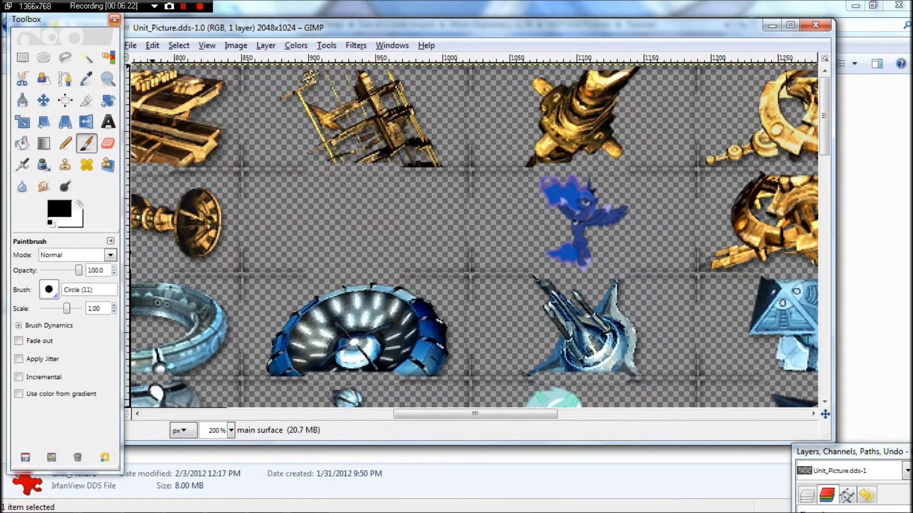
pyautogui.click(236, 46)
pyautogui.click(189, 210)
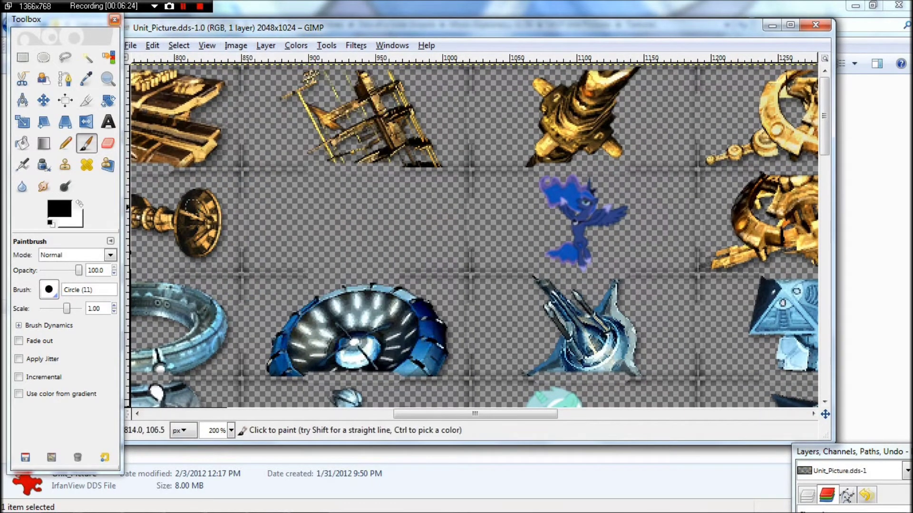
# Switch to Windows Photo Viewer, copy the white pony picture, and minimize the viewer.
pyautogui.click(184, 500)
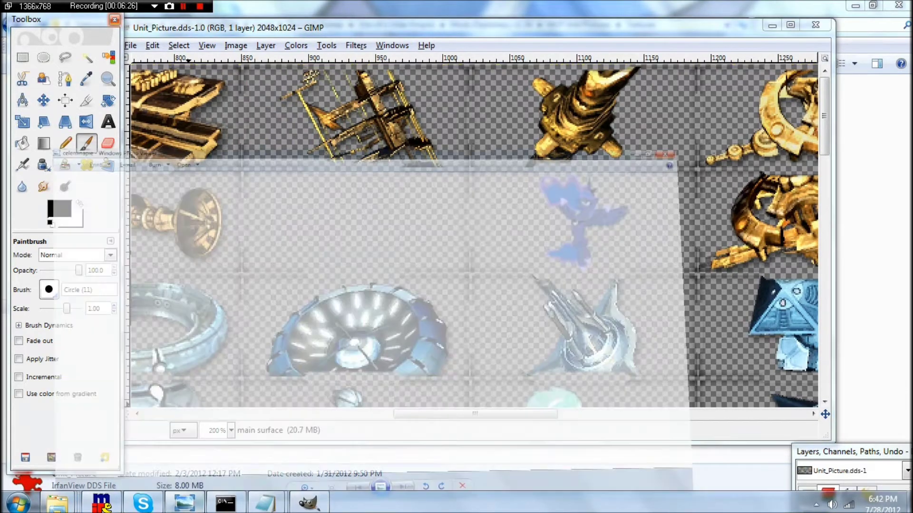
pyautogui.rightClick(440, 205)
pyautogui.click(472, 309)
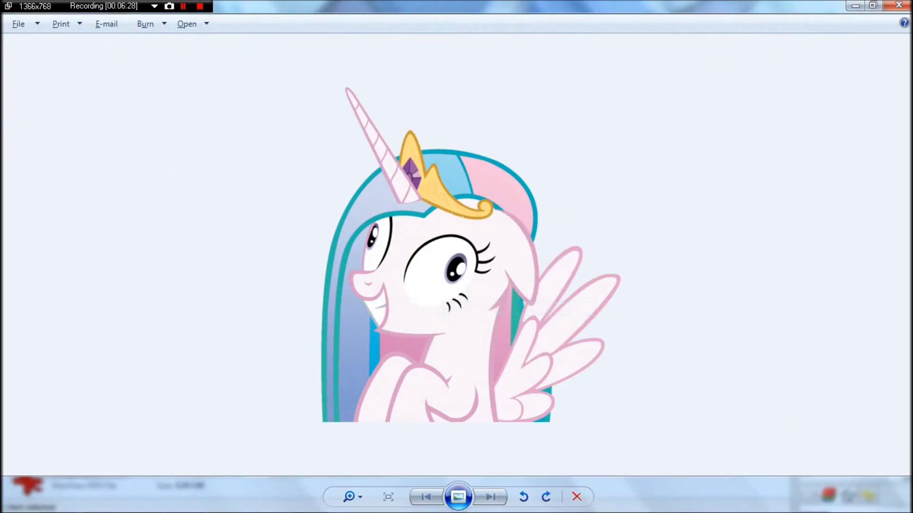
pyautogui.click(855, 5)
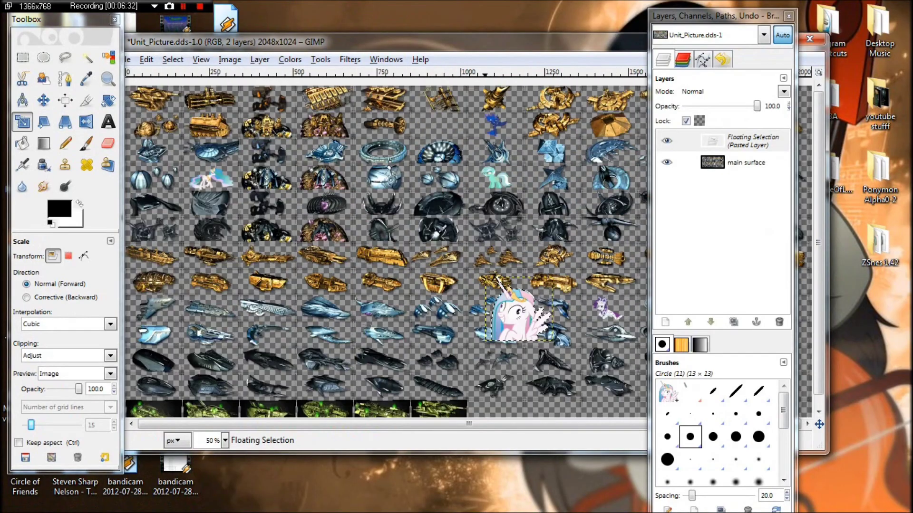
# Scale the pasted white pony to 194 × 198 pixels and move it up beside the dark blue pony.
pyautogui.scroll(1, 485, 227)
pyautogui.click(518, 331)
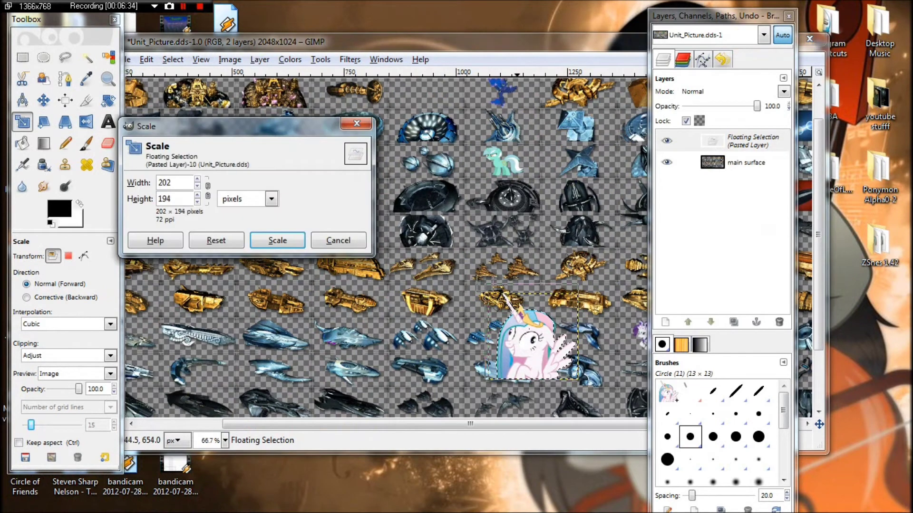
pyautogui.moveTo(520, 329)
pyautogui.mouseDown()
pyautogui.moveTo(515, 312)
pyautogui.moveTo(524, 326)
pyautogui.mouseUp()
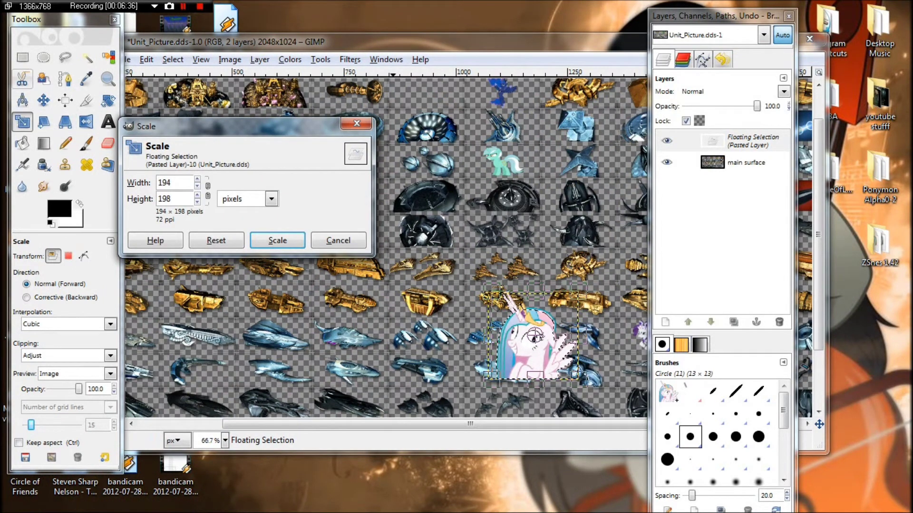
pyautogui.press('Return')
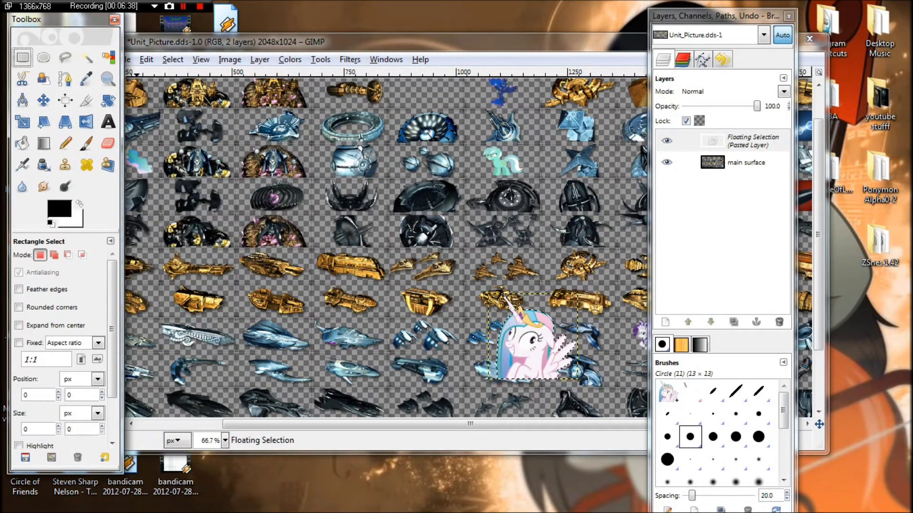
pyautogui.moveTo(545, 339); pyautogui.dragTo(448, 124)
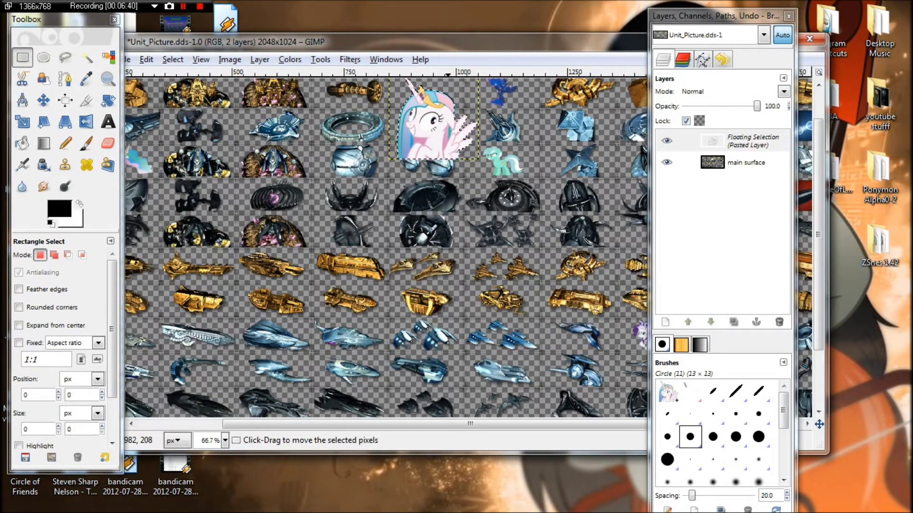
# Scale the floating white pony down to 89 × 91 pixels and place it in the empty cell beside the dark blue pony.
pyautogui.moveTo(452, 42); pyautogui.dragTo(491, 55)
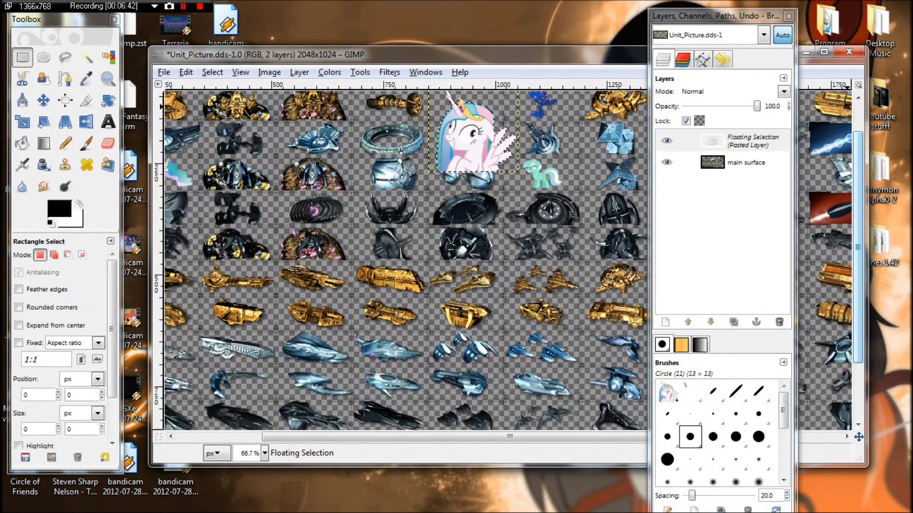
pyautogui.scroll(2, 513, 137)
pyautogui.keyDown('ctrl'); pyautogui.scroll(2, 510, 135); pyautogui.keyUp('ctrl')
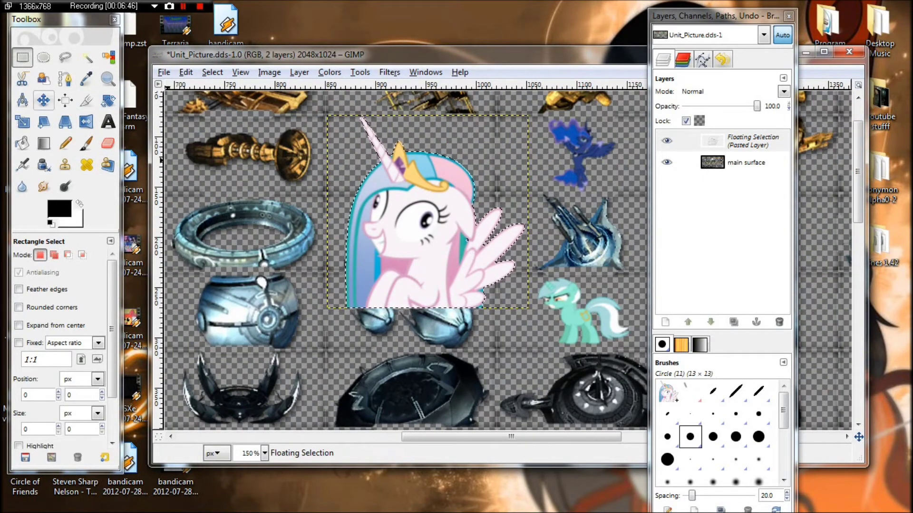
pyautogui.click(22, 122)
pyautogui.click(445, 229)
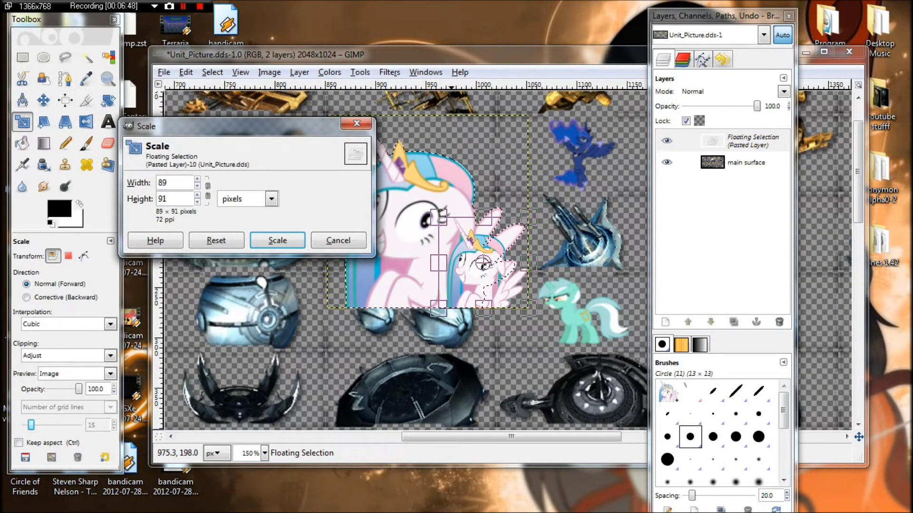
pyautogui.click(277, 240)
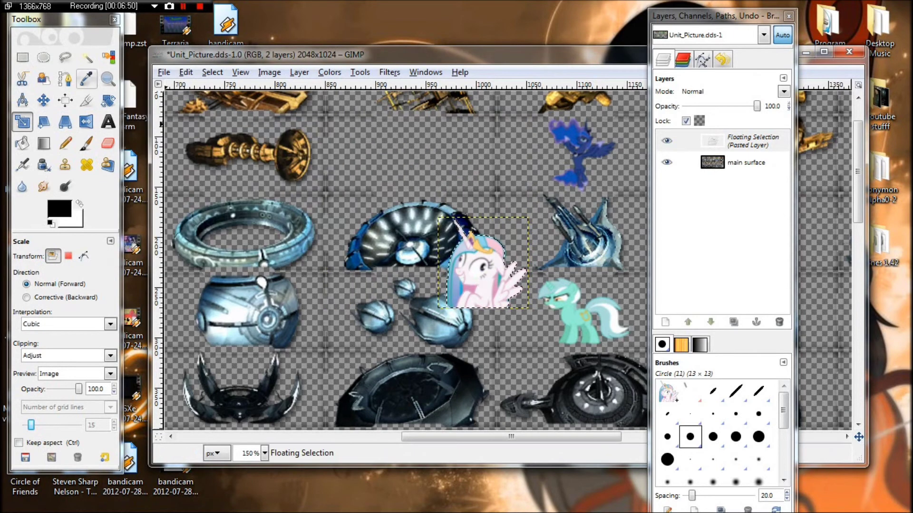
pyautogui.click(22, 58)
pyautogui.moveTo(482, 277); pyautogui.dragTo(380, 110)
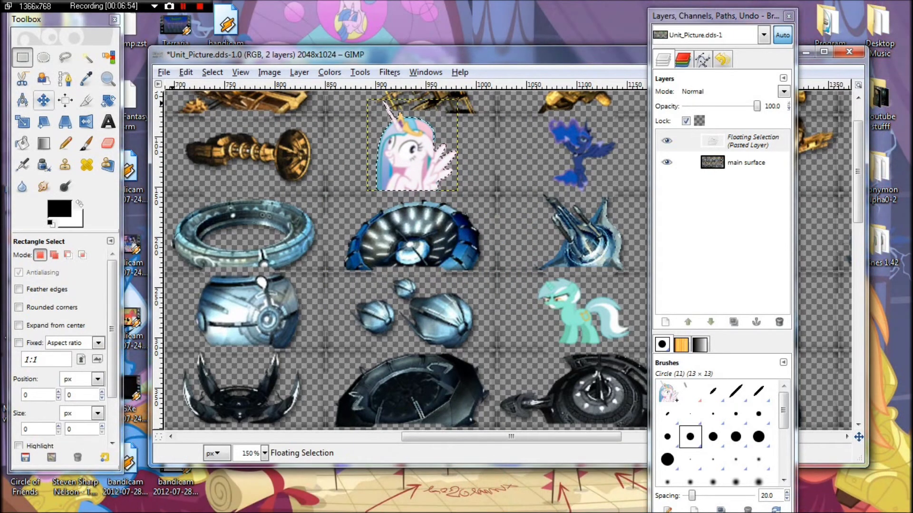
# Scale the floating white pony to 89 × 77 pixels and nudge it into place inside its cell.
pyautogui.click(22, 122)
pyautogui.click(414, 151)
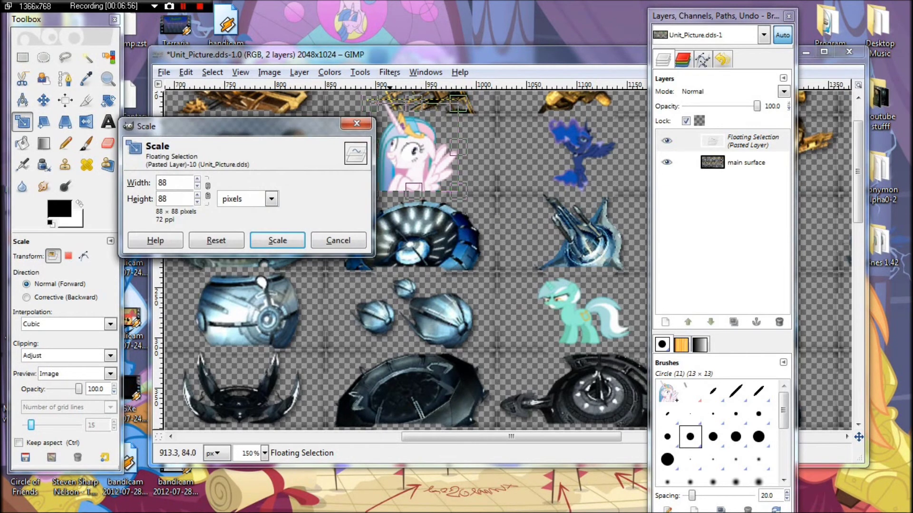
pyautogui.moveTo(414, 153); pyautogui.dragTo(412, 152)
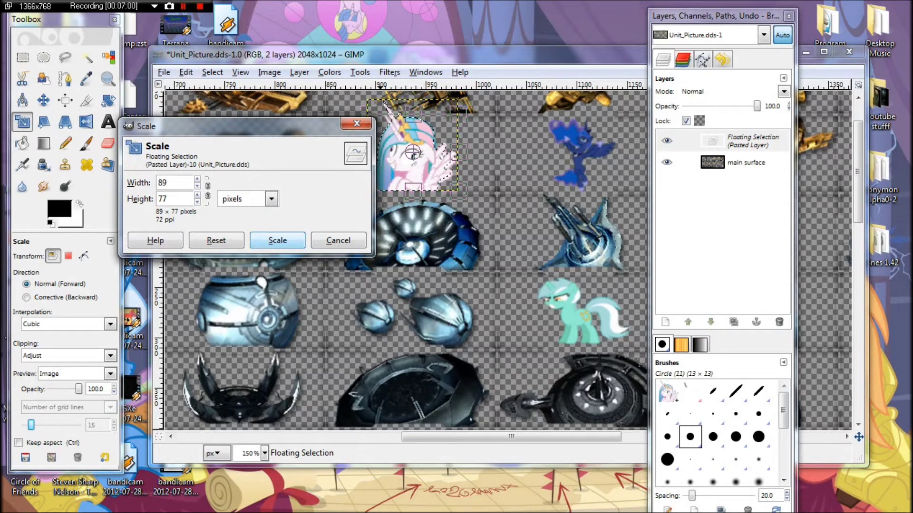
pyautogui.click(277, 240)
pyautogui.click(22, 57)
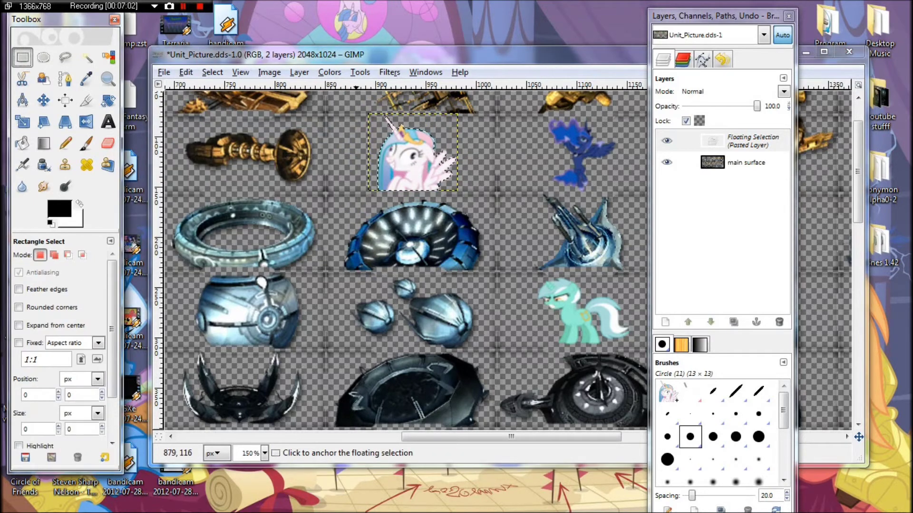
pyautogui.moveTo(412, 153); pyautogui.dragTo(408, 151)
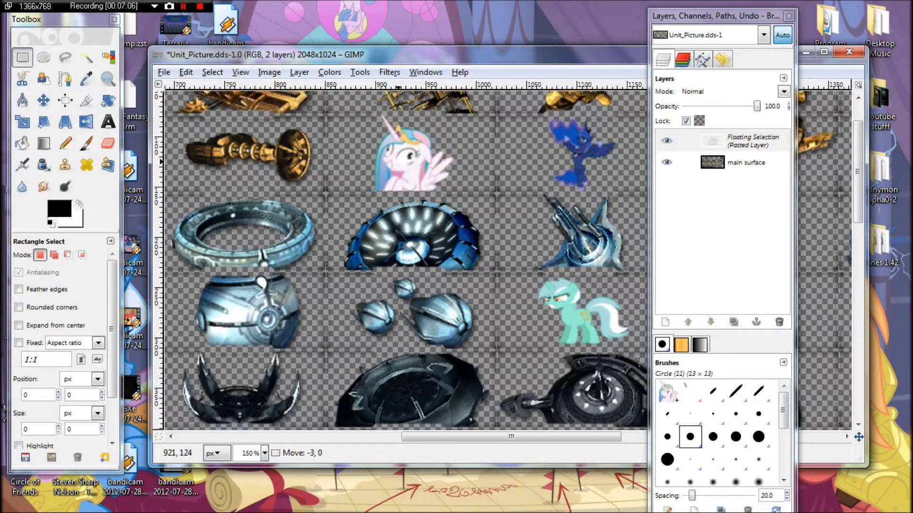
pyautogui.moveTo(397, 161); pyautogui.dragTo(395, 161)
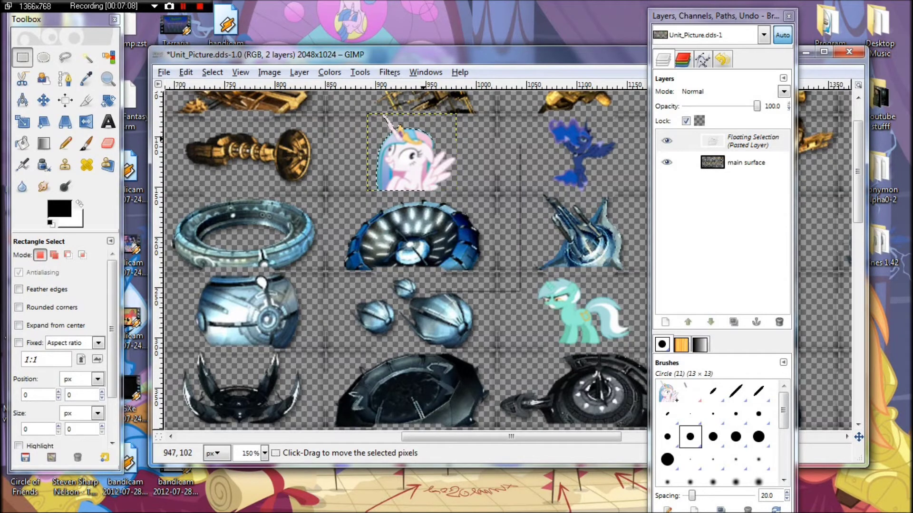
# Anchor the floating white pony onto the main surface layer.
pyautogui.rightClick(425, 141)
pyautogui.moveTo(447, 168)
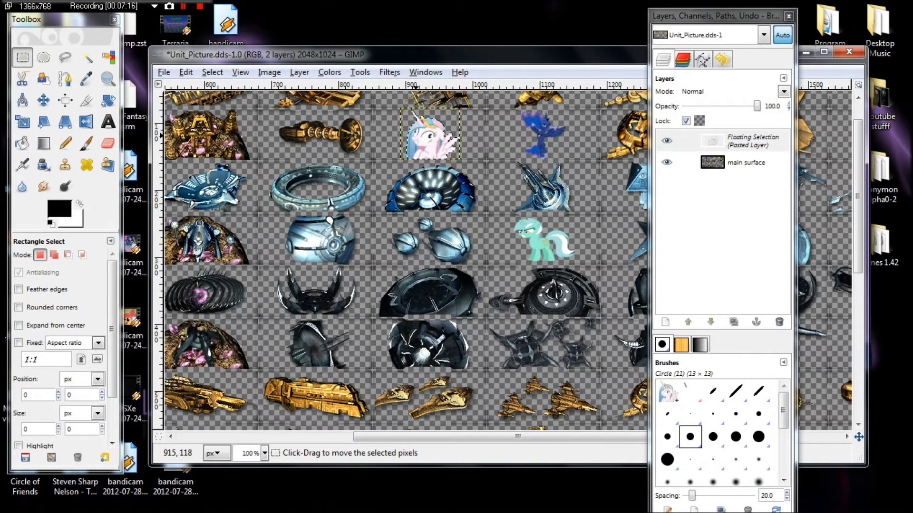
pyautogui.scroll(2, 425, 141)
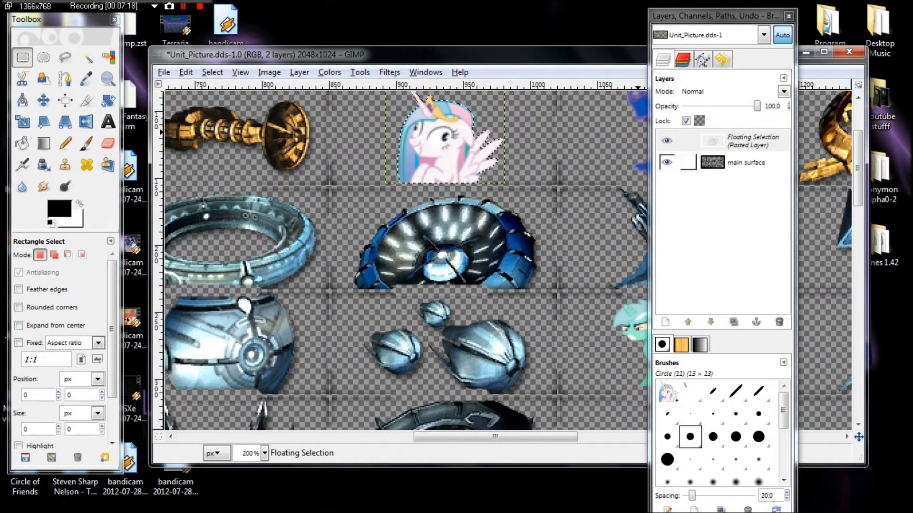
pyautogui.click(850, 153)
pyautogui.scroll(3, 433, 270)
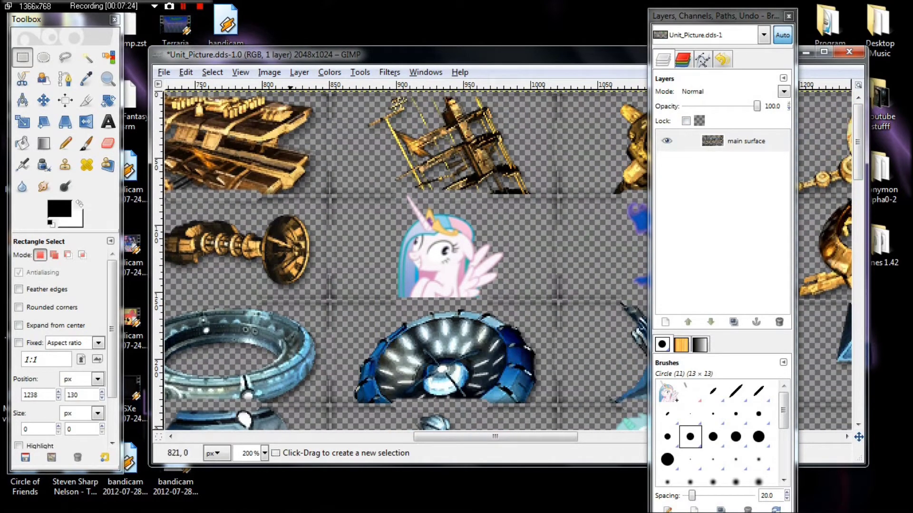
# Undo the anchoring of the white pony.
pyautogui.click(240, 72)
pyautogui.moveTo(269, 72)
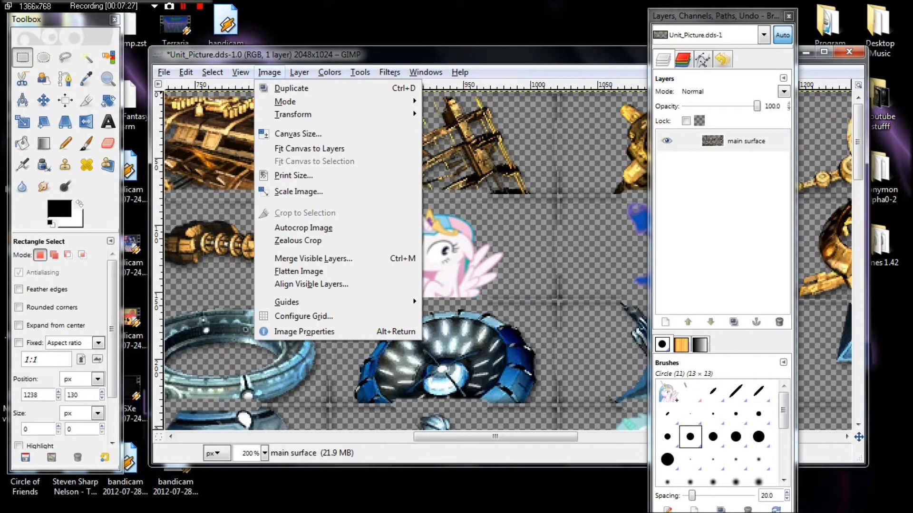
pyautogui.moveTo(240, 72)
pyautogui.moveTo(212, 71)
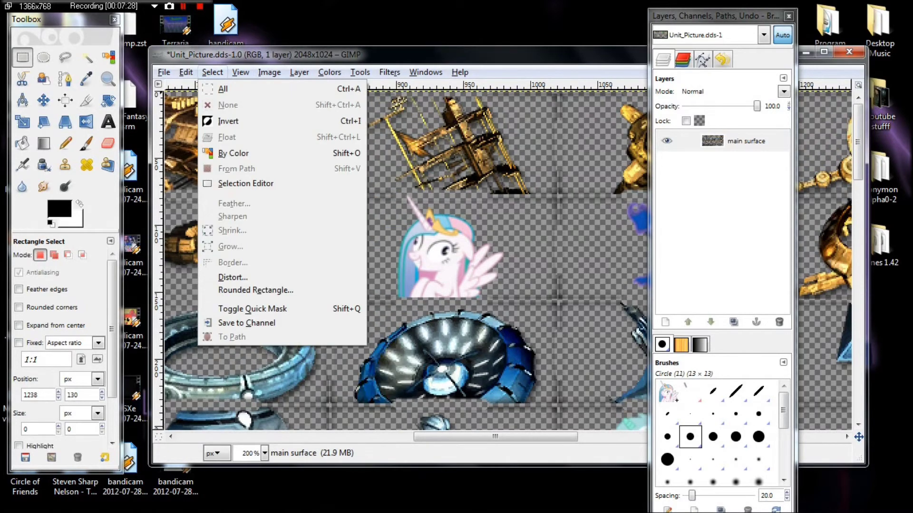
pyautogui.click(212, 72)
pyautogui.click(185, 72)
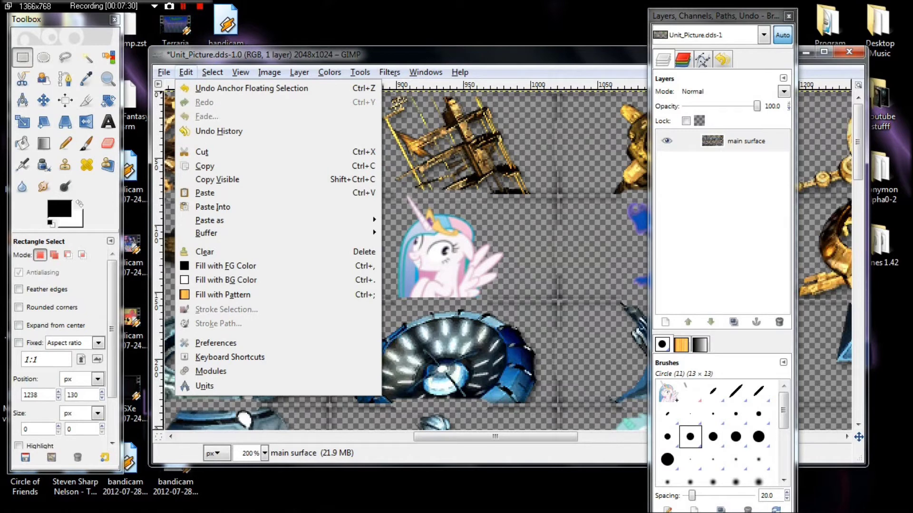
pyautogui.click(185, 72)
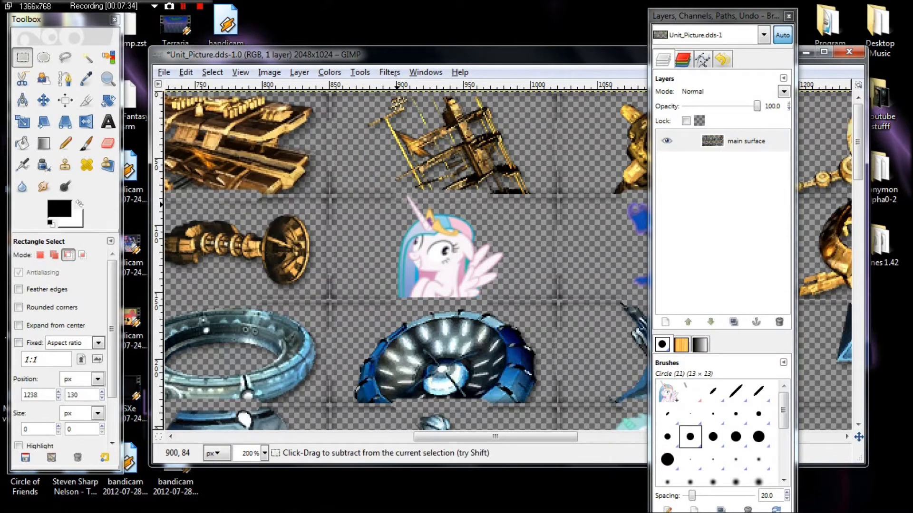
pyautogui.hotkey('ctrl', 'v')
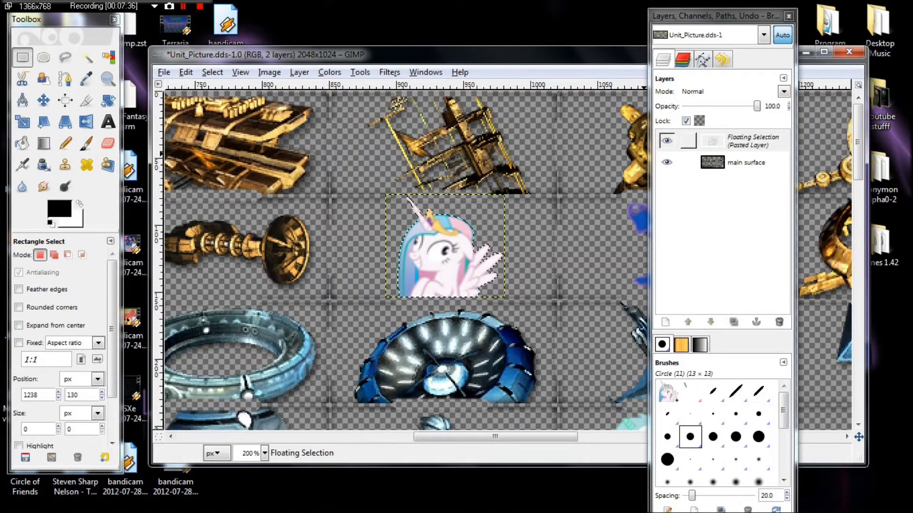
# Anchor the floating pony layer into the main surface and save Unit_Picture.dds.
pyautogui.rightClick(713, 141)
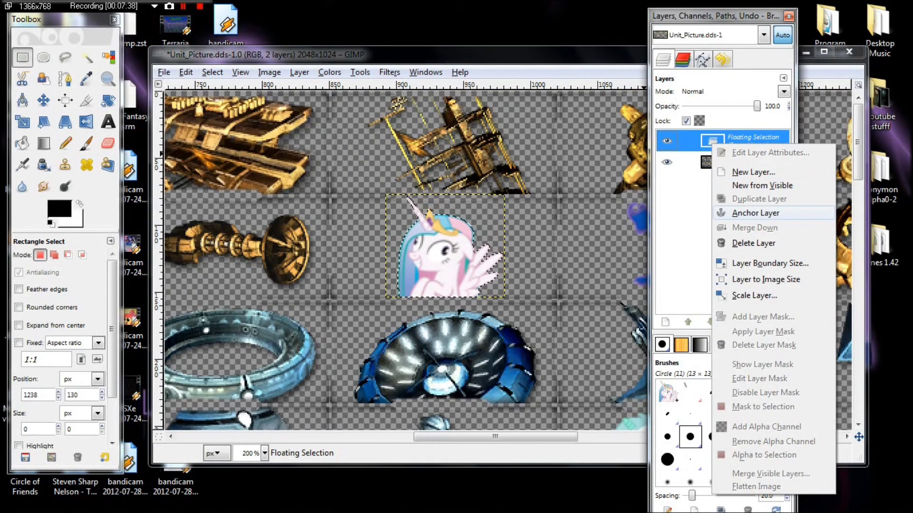
pyautogui.click(755, 213)
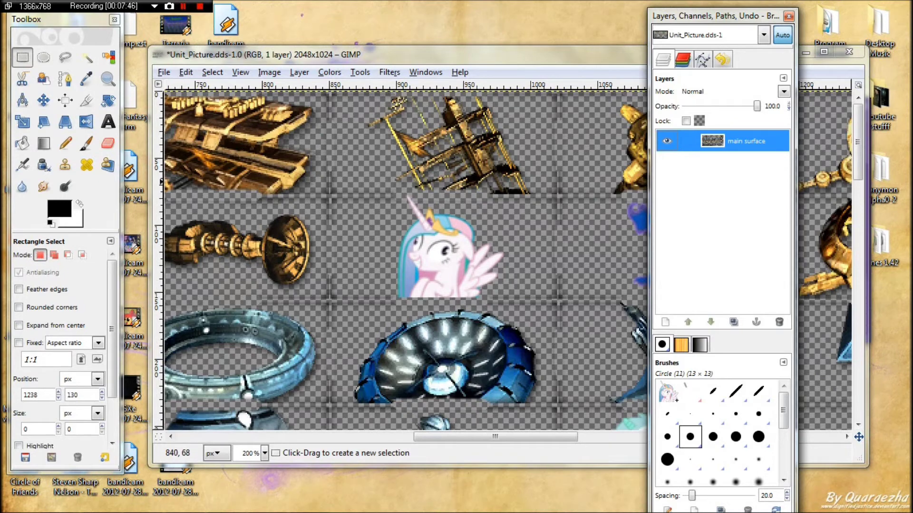
pyautogui.click(163, 71)
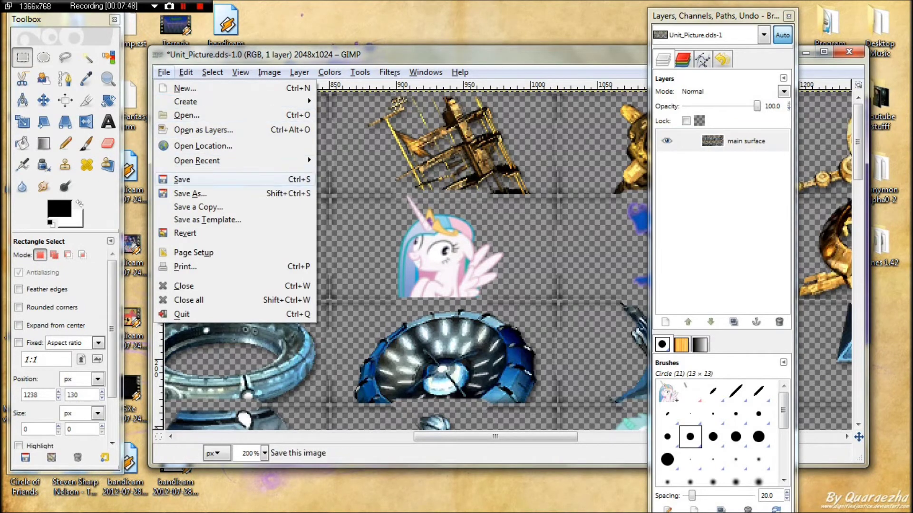
pyautogui.click(182, 179)
# Switch to the sinsmod folder, open the Picture-Ship brushes file in Notepad, and minimize the folder window.
pyautogui.moveTo(57, 501)
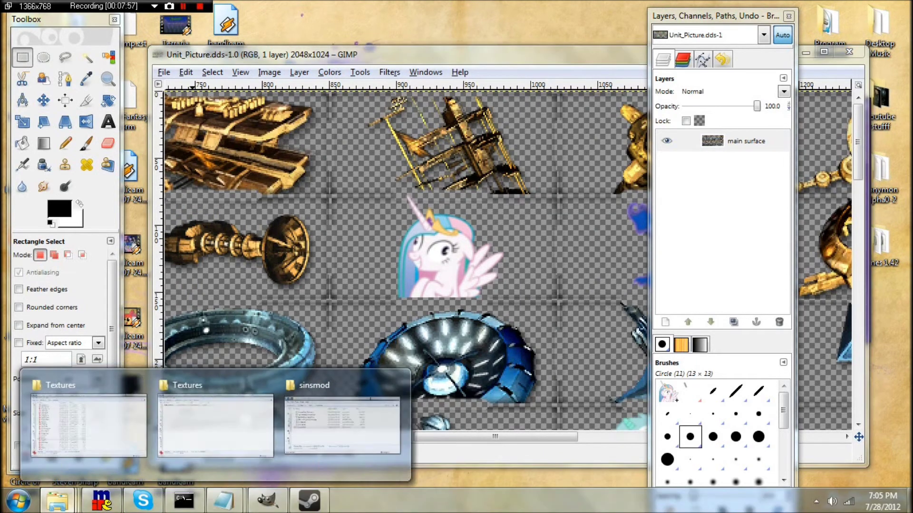
pyautogui.click(378, 432)
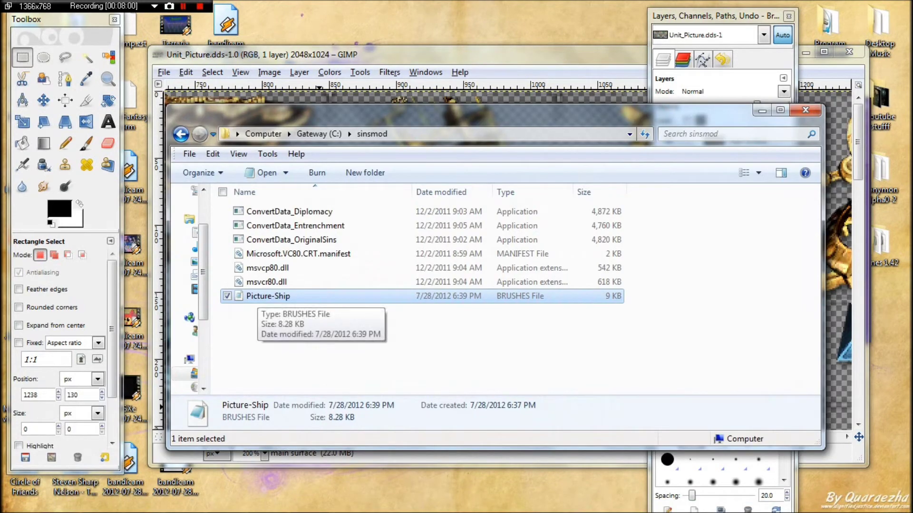
pyautogui.doubleClick(266, 295)
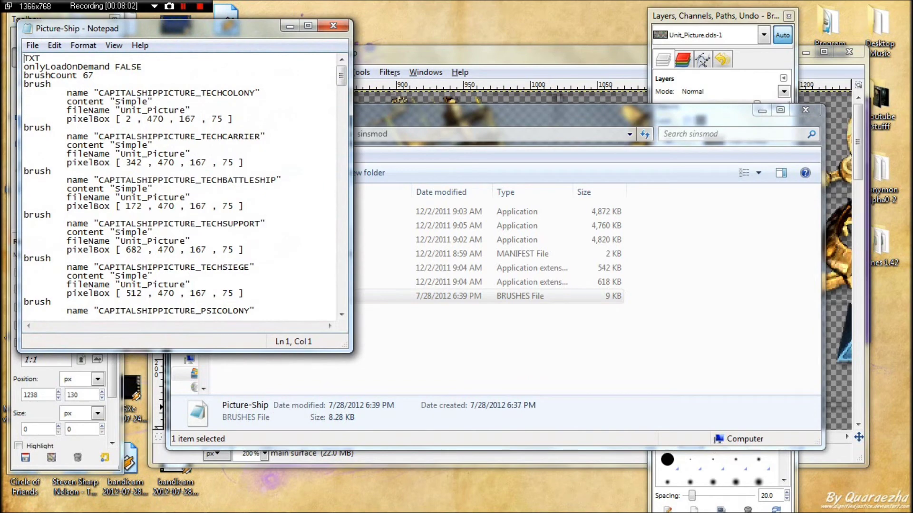
pyautogui.click(761, 110)
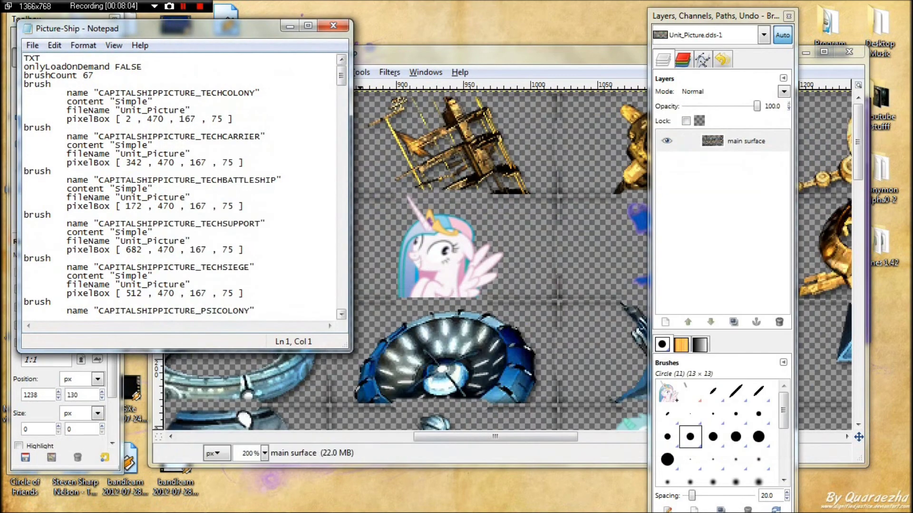
# Look through the Picture-Ship brush entries, examining the capital ship, squad and frigate names and their pixelBox values.
pyautogui.scroll(-6, 181, 185)
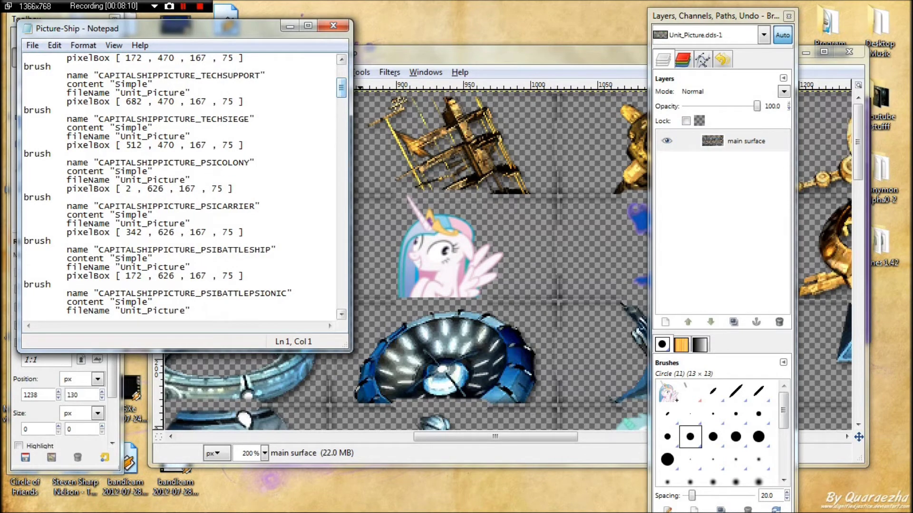
pyautogui.moveTo(196, 119); pyautogui.dragTo(223, 119)
pyautogui.click(246, 101)
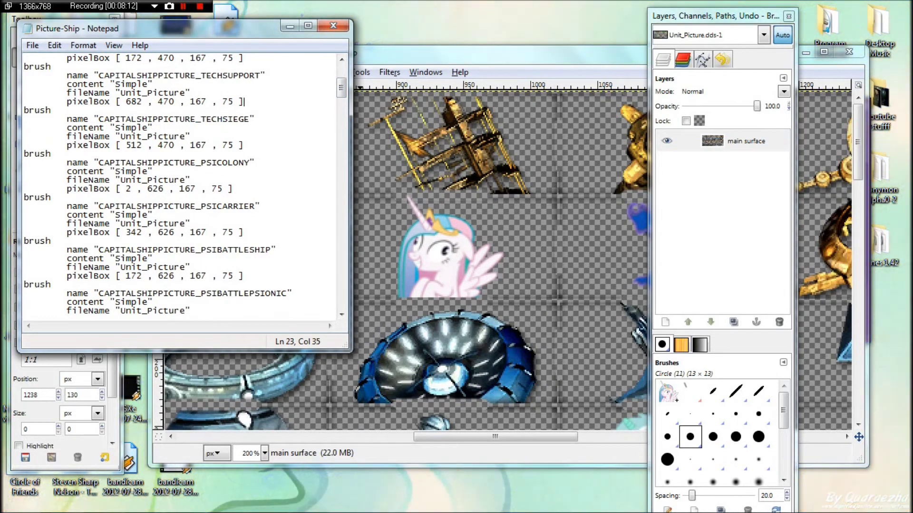
pyautogui.scroll(-5, 185, 185)
pyautogui.moveTo(217, 110); pyautogui.dragTo(207, 110)
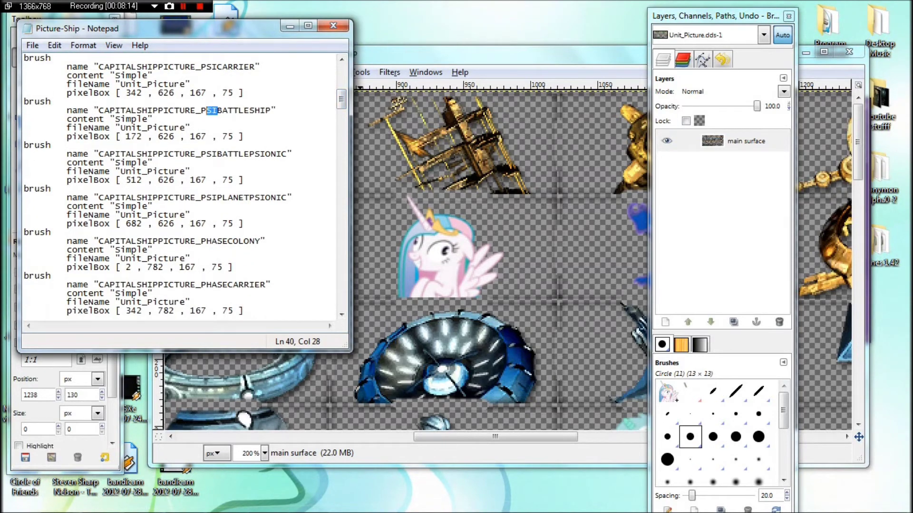
pyautogui.scroll(-20, 185, 186)
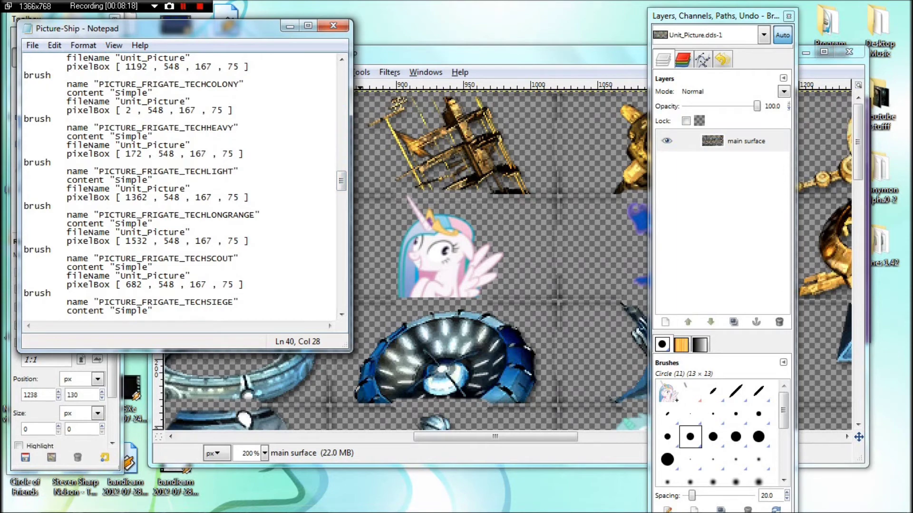
pyautogui.scroll(15, 185, 185)
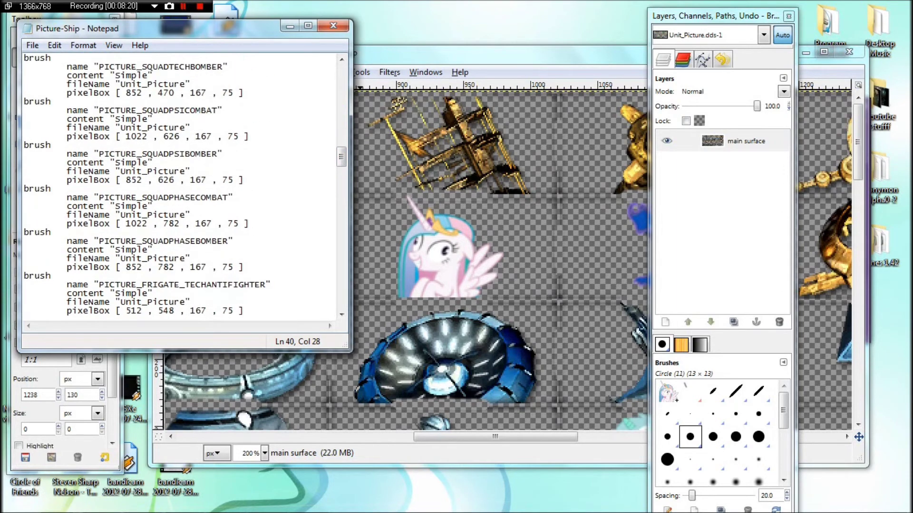
pyautogui.scroll(15, 186, 186)
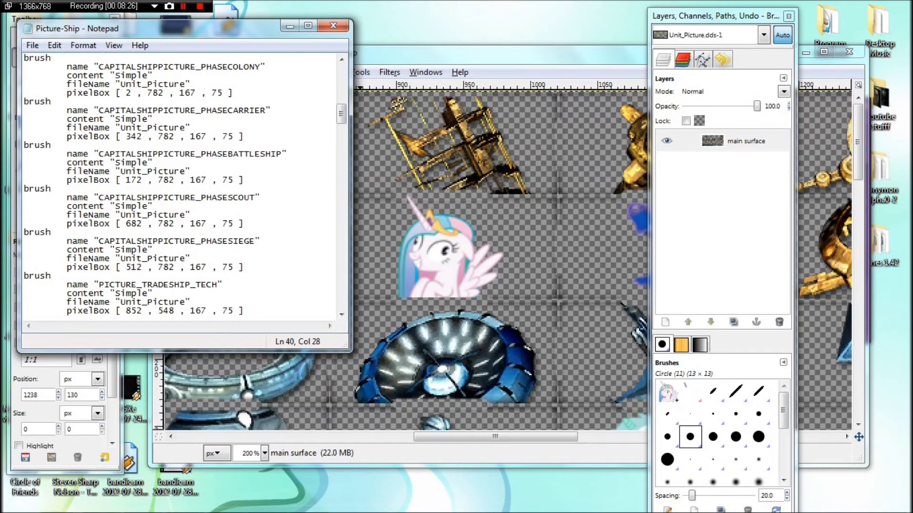
pyautogui.scroll(7, 186, 185)
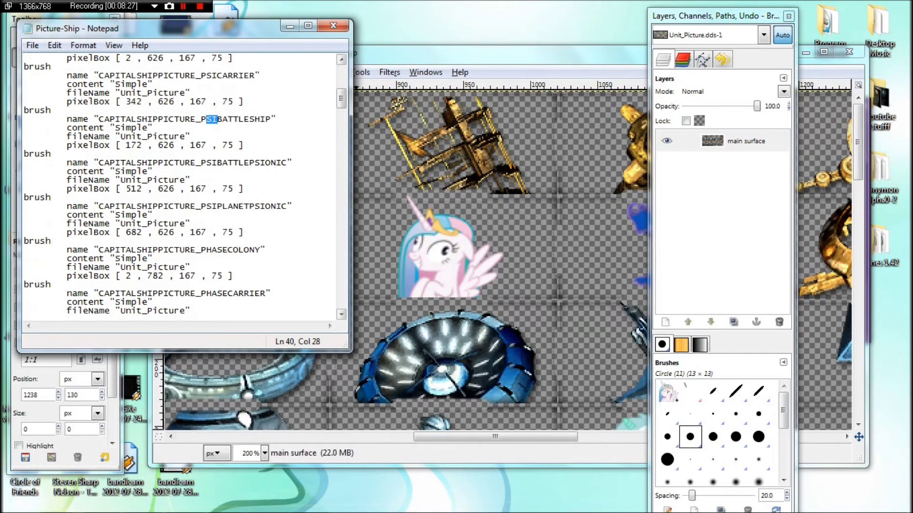
pyautogui.click(154, 84)
pyautogui.scroll(4, 186, 186)
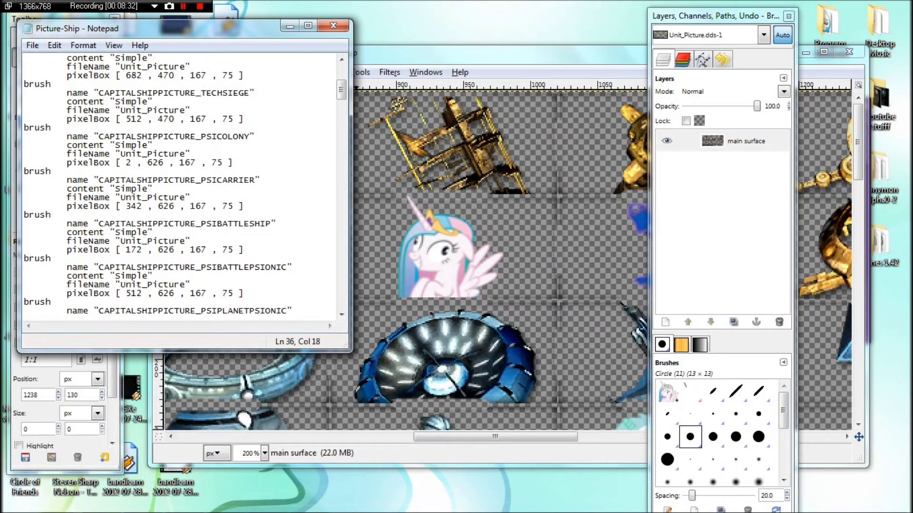
# Move Notepad clear of the white pony and set the first two pixelBox values of CAPITALSHIPPICTURE_PSICARRIER to 852 and 80.
pyautogui.moveTo(191, 28); pyautogui.dragTo(690, 64)
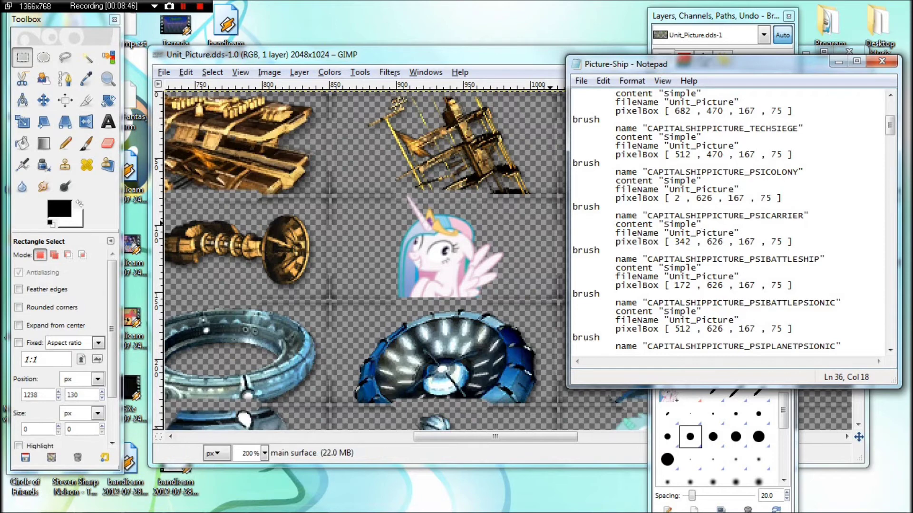
pyautogui.press('BackSpace')
pyautogui.press('BackSpace')
pyautogui.press('BackSpace')
pyautogui.write('852')
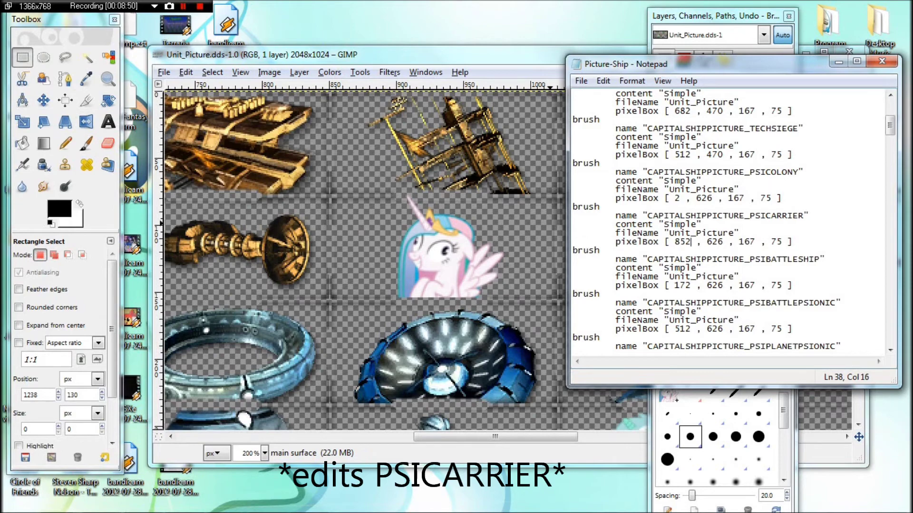
pyautogui.press('BackSpace')
pyautogui.press('BackSpace')
pyautogui.press('BackSpace')
pyautogui.write('80')
pyautogui.moveTo(734, 242); pyautogui.dragTo(745, 242)
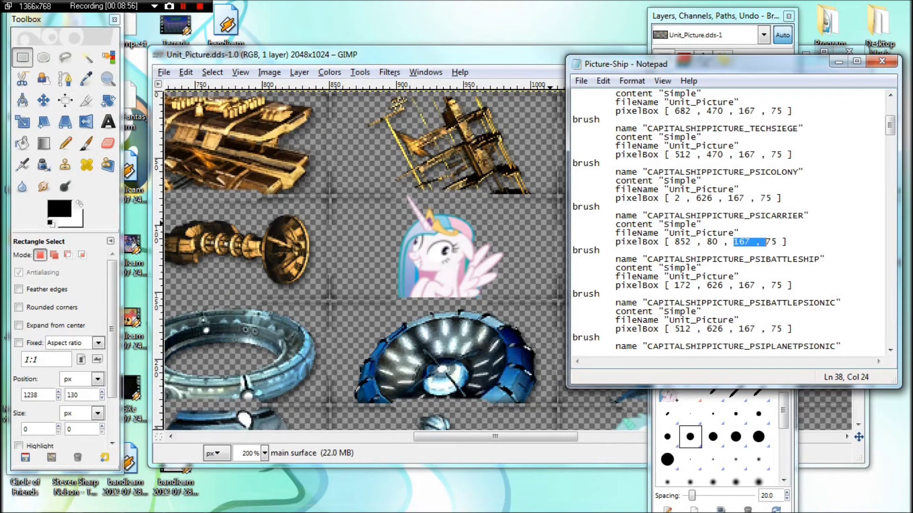
pyautogui.click(772, 242)
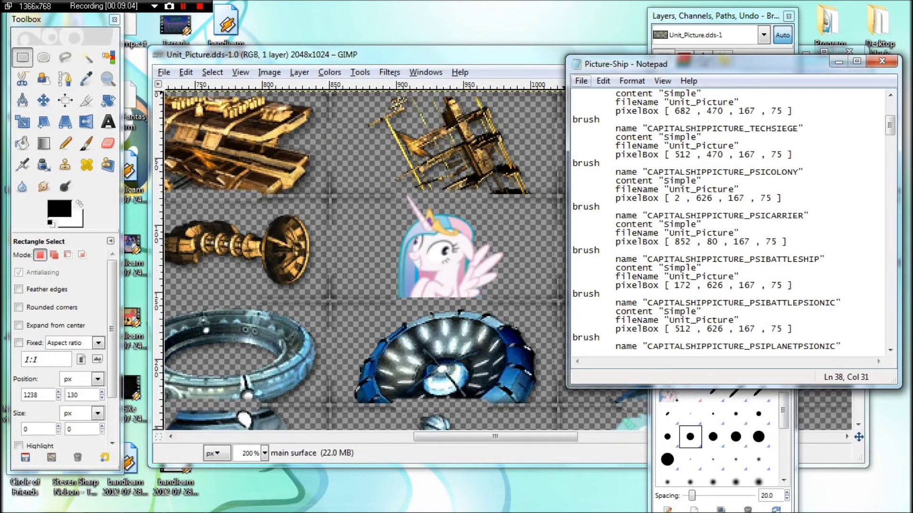
# Save the Picture-Ship brushes file and minimize Notepad.
pyautogui.click(580, 81)
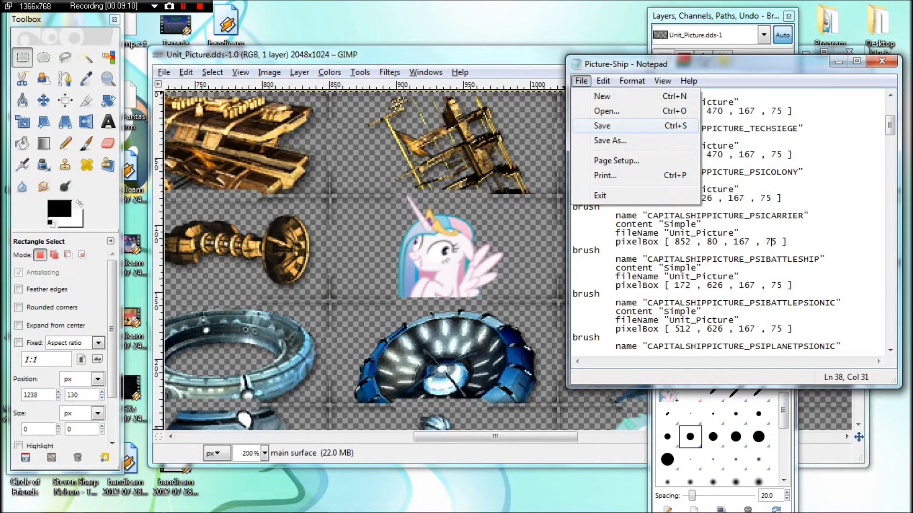
pyautogui.press('Return')
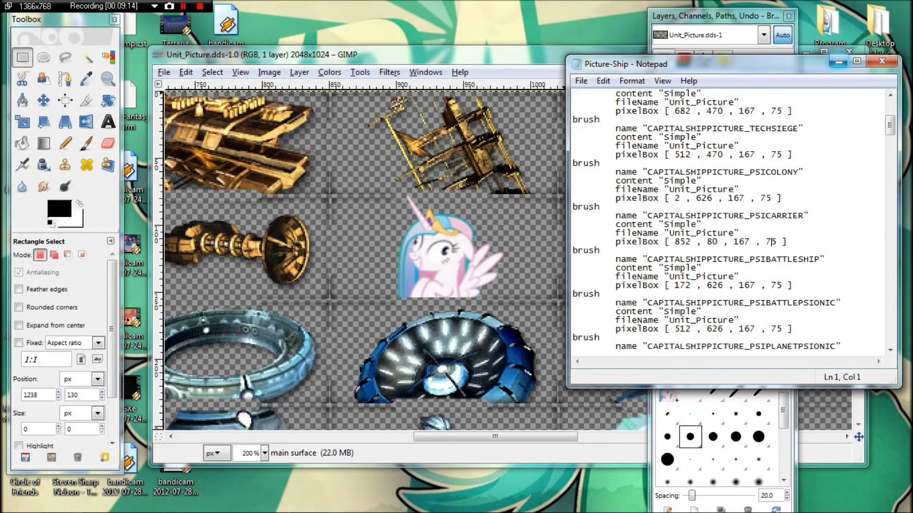
pyautogui.click(838, 62)
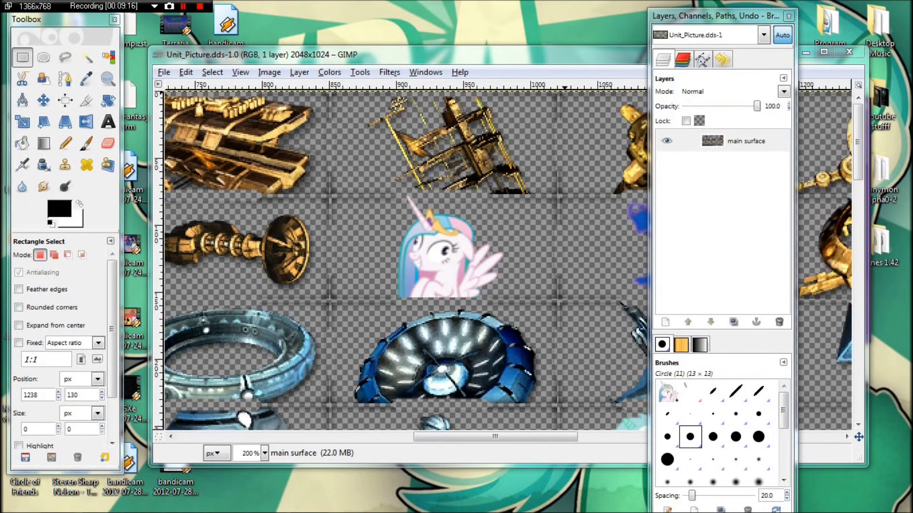
# Save the Unit_Picture.dds image and move its window so both pony pictures are in view.
pyautogui.moveTo(547, 55); pyautogui.dragTo(513, 49)
pyautogui.click(130, 67)
pyautogui.click(155, 173)
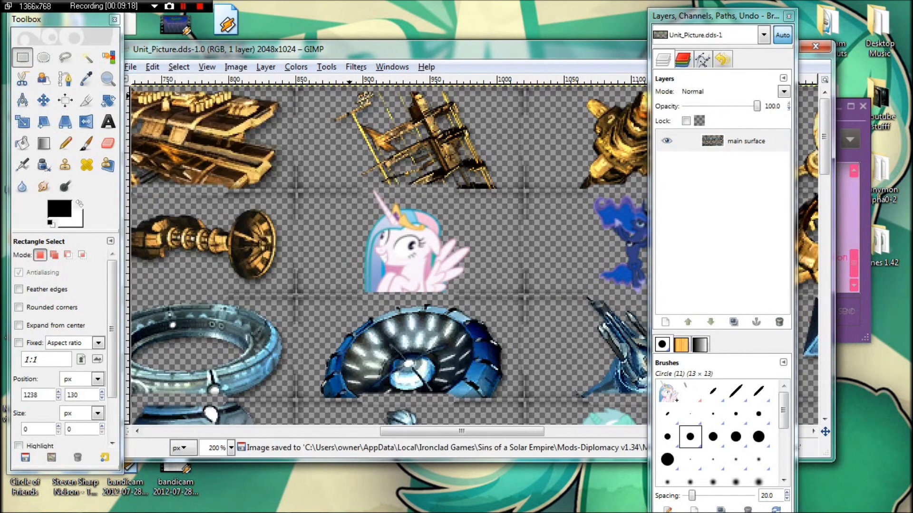
pyautogui.moveTo(349, 49); pyautogui.dragTo(166, 122)
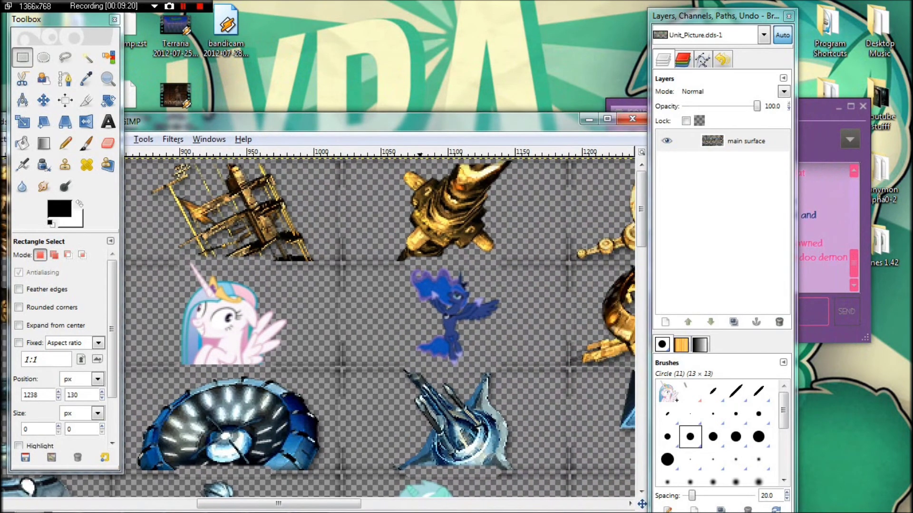
# Bring up the Textures folder of MLP Unit Pictures, close the Unit_Picture.dds image, and quit GIMP.
pyautogui.moveTo(225, 501)
pyautogui.moveTo(57, 500)
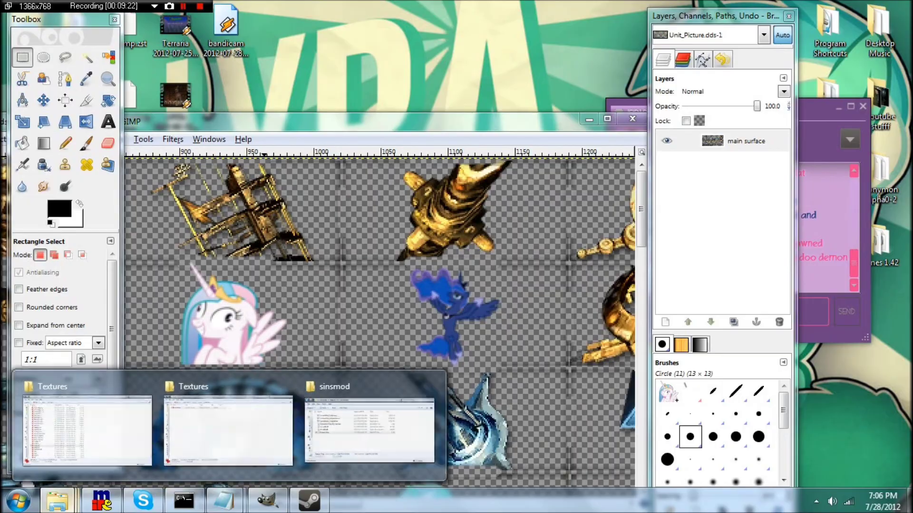
pyautogui.click(86, 428)
pyautogui.click(380, 427)
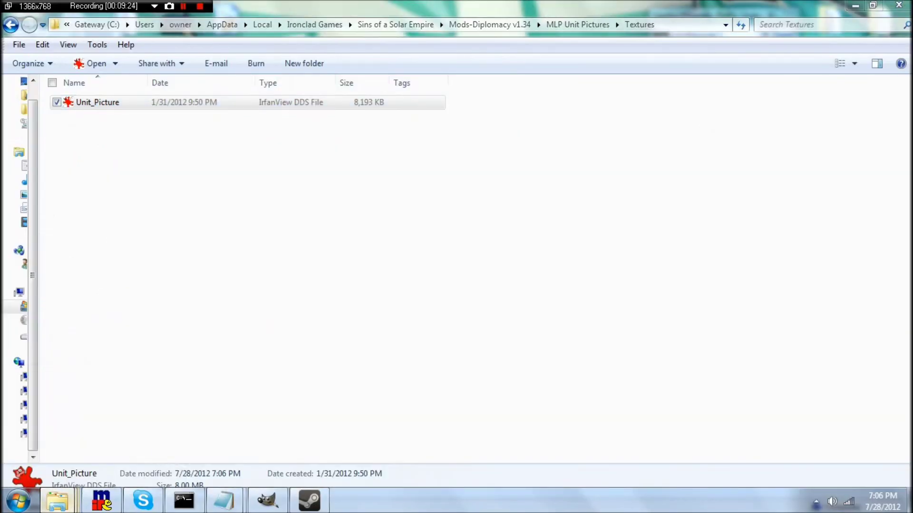
pyautogui.moveTo(268, 500)
pyautogui.click(267, 428)
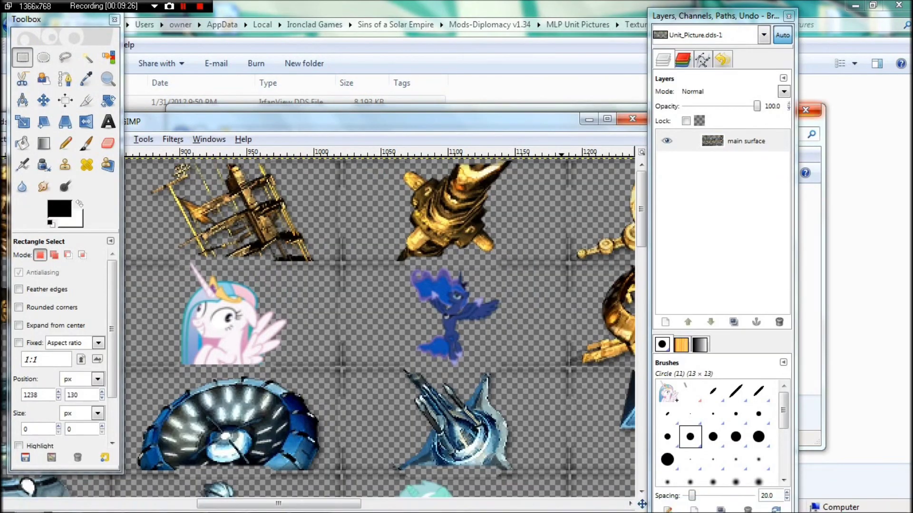
pyautogui.click(632, 119)
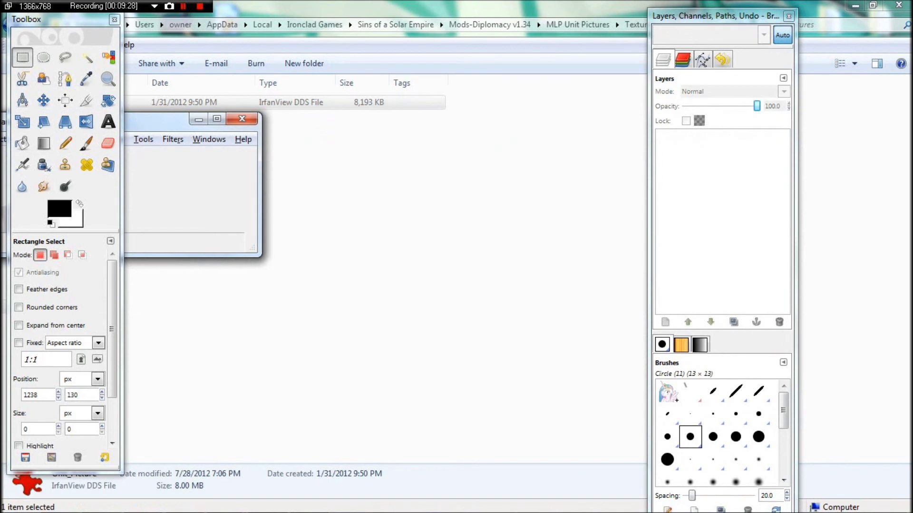
pyautogui.click(242, 118)
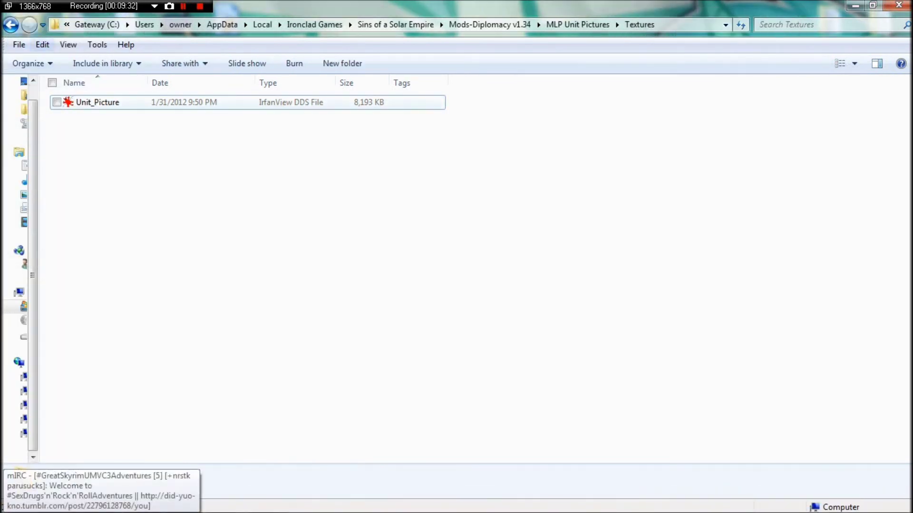
# Check Unit_Picture in the image viewer, close it, and copy the file.
pyautogui.doubleClick(98, 102)
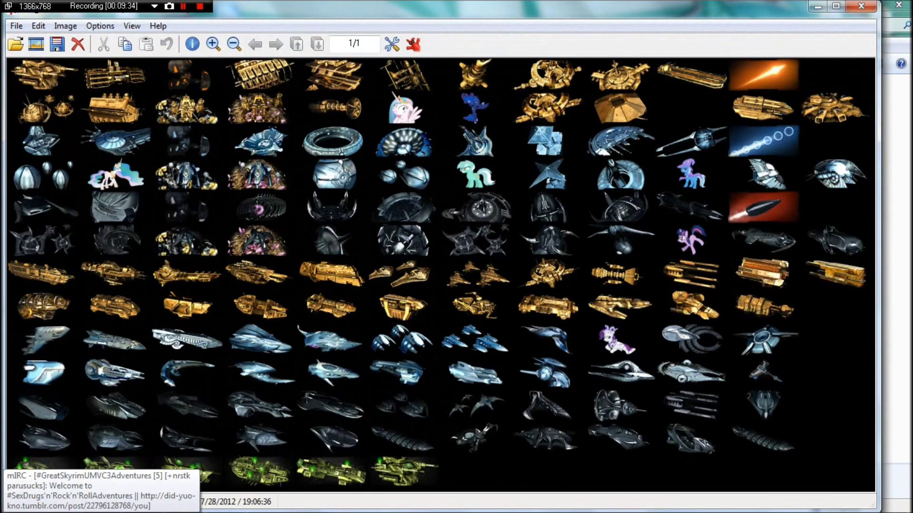
pyautogui.press('Escape')
pyautogui.rightClick(86, 101)
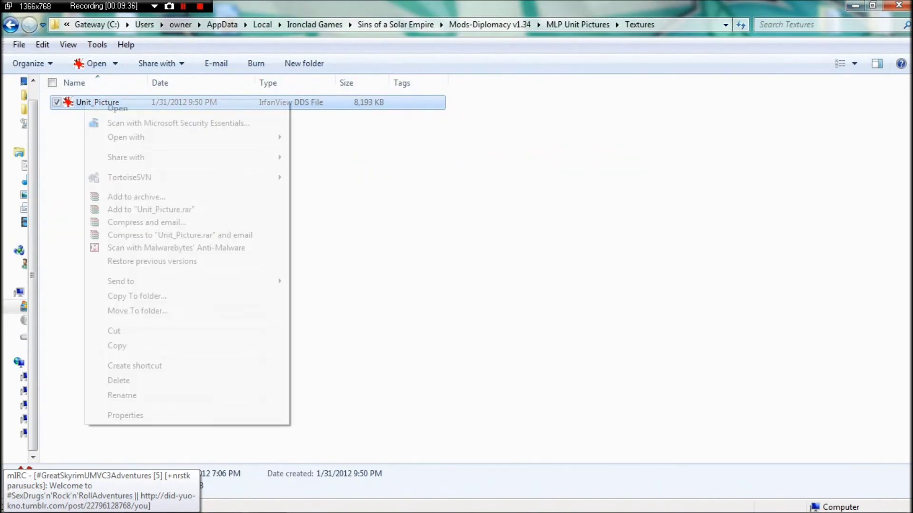
pyautogui.click(117, 345)
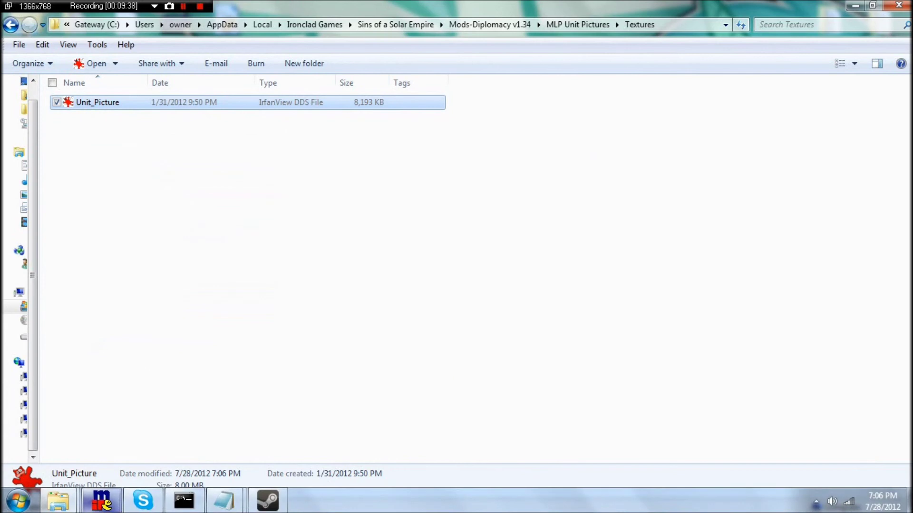
# Close both Picture-Ship Notepad windows and the extra Textures folder window.
pyautogui.click(224, 500)
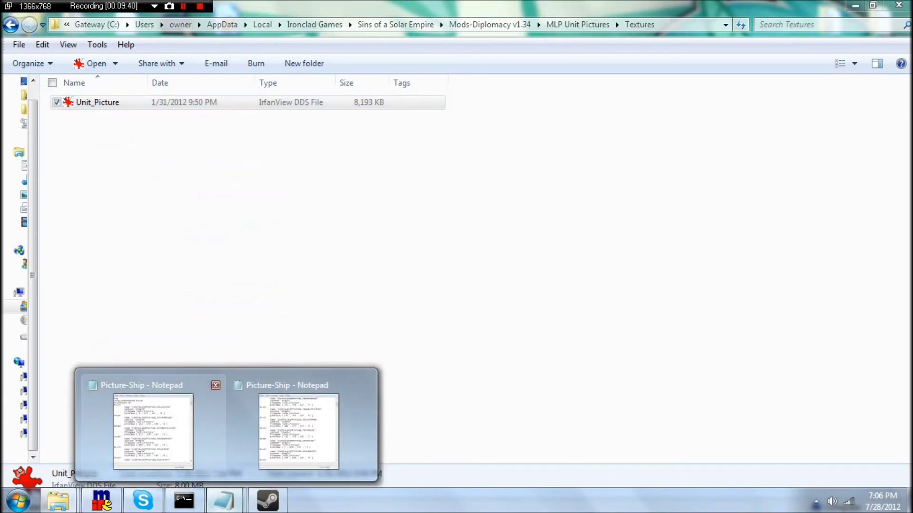
pyautogui.click(216, 385)
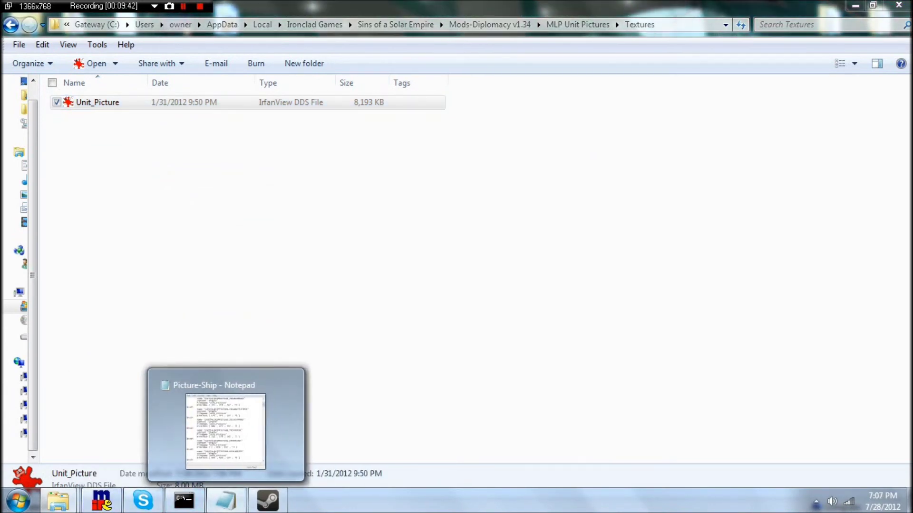
pyautogui.click(287, 383)
pyautogui.click(58, 501)
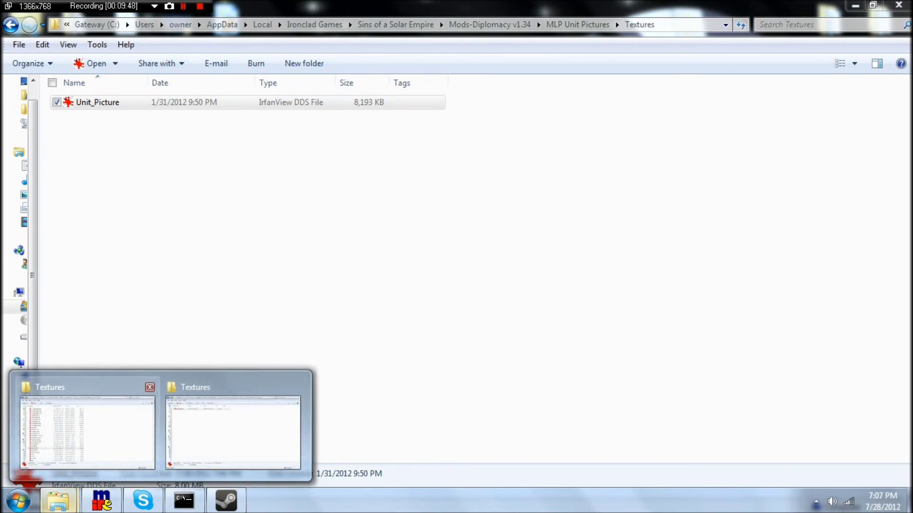
pyautogui.click(150, 387)
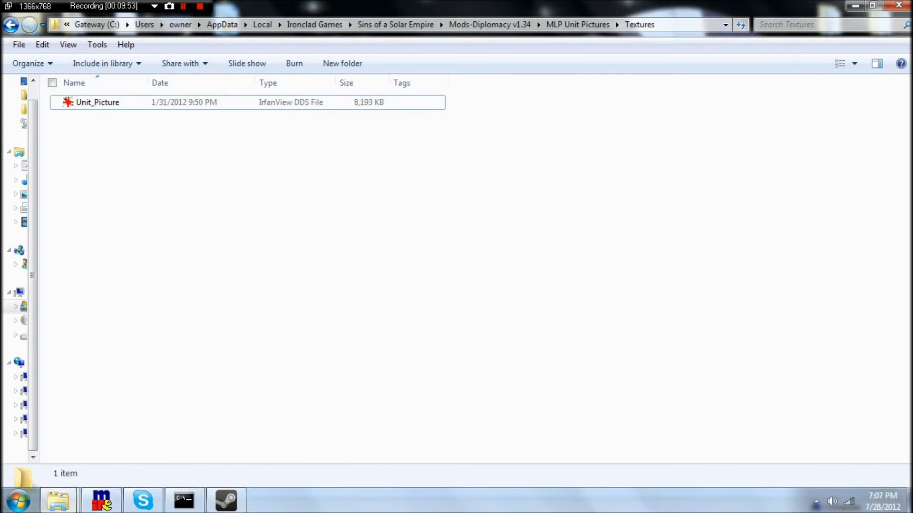
# Open the sinsmod folder on drive C: in a new window and copy its Picture-Ship brushes file.
pyautogui.moveTo(57, 500)
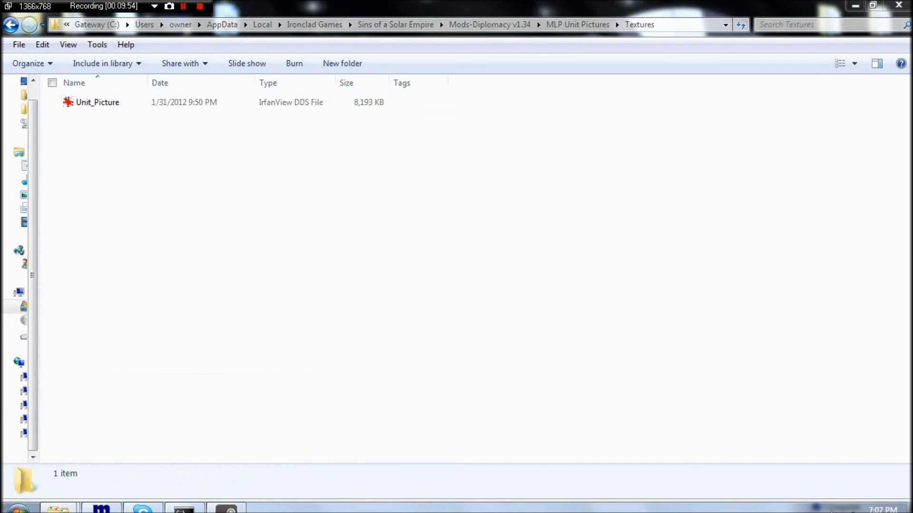
pyautogui.click(19, 501)
pyautogui.click(204, 273)
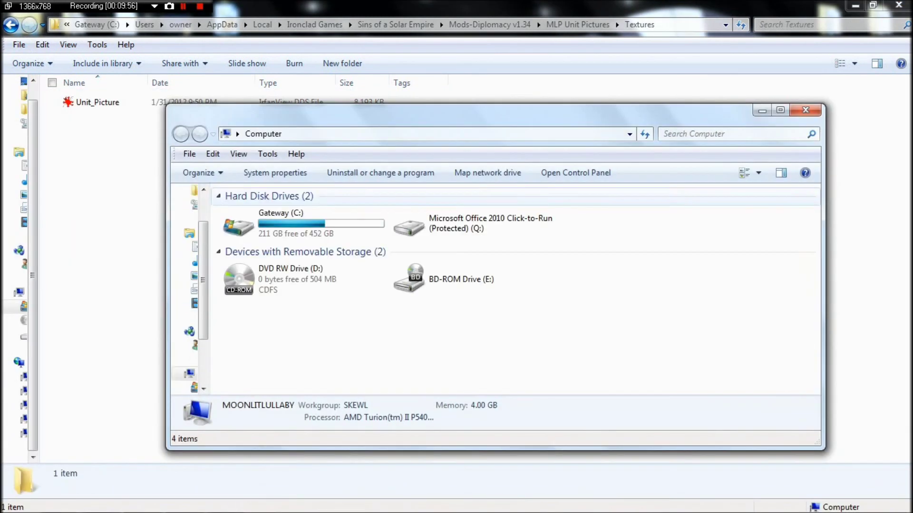
pyautogui.doubleClick(296, 224)
pyautogui.click(276, 339)
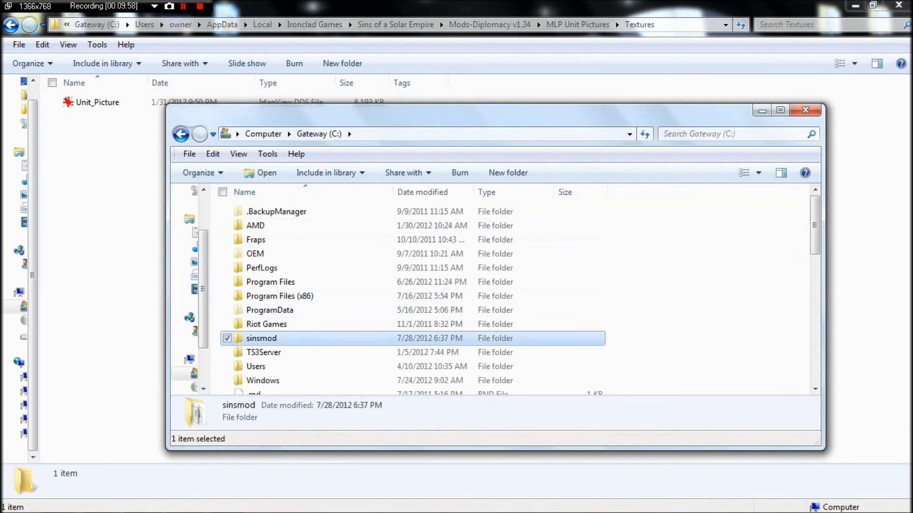
pyautogui.doubleClick(261, 338)
pyautogui.rightClick(266, 295)
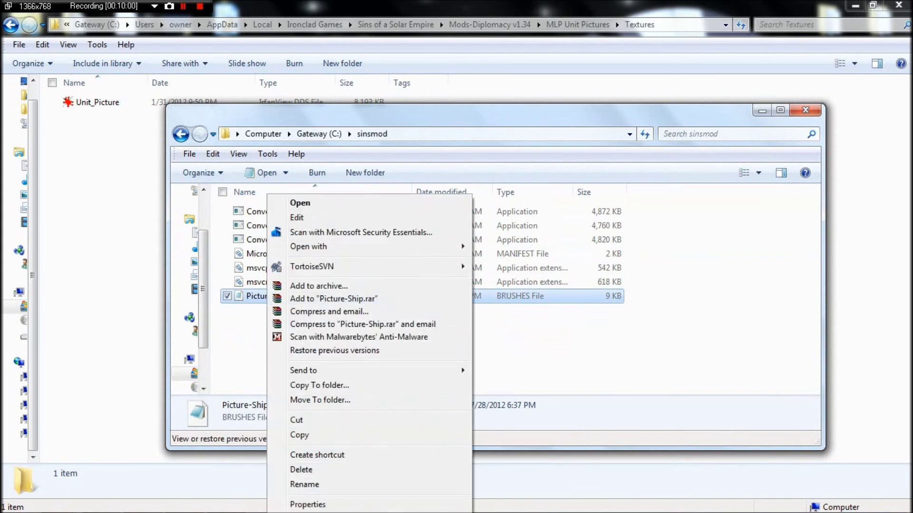
pyautogui.click(299, 435)
# Paste Picture-Ship into the Window folder of MLP Unit Pictures, replacing the existing file.
pyautogui.click(42, 45)
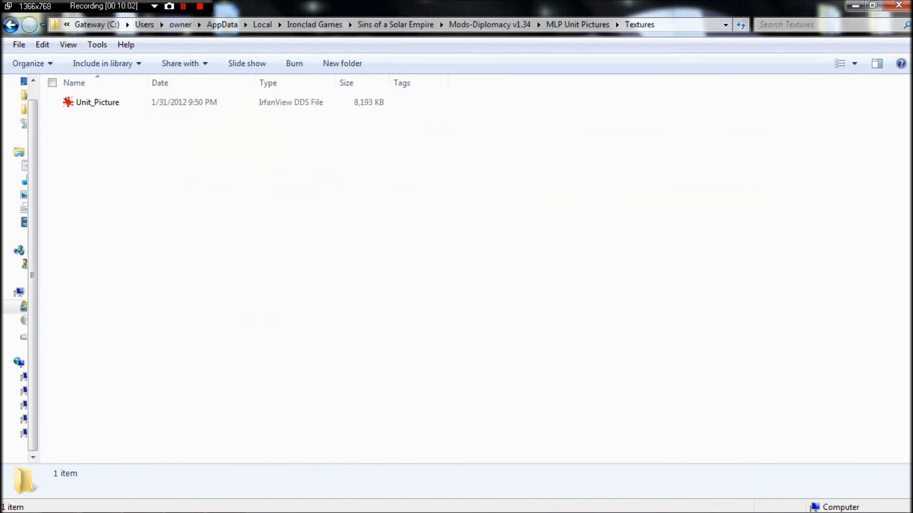
pyautogui.hotkey('alt', 'Up')
pyautogui.press('Down')
pyautogui.press('Return')
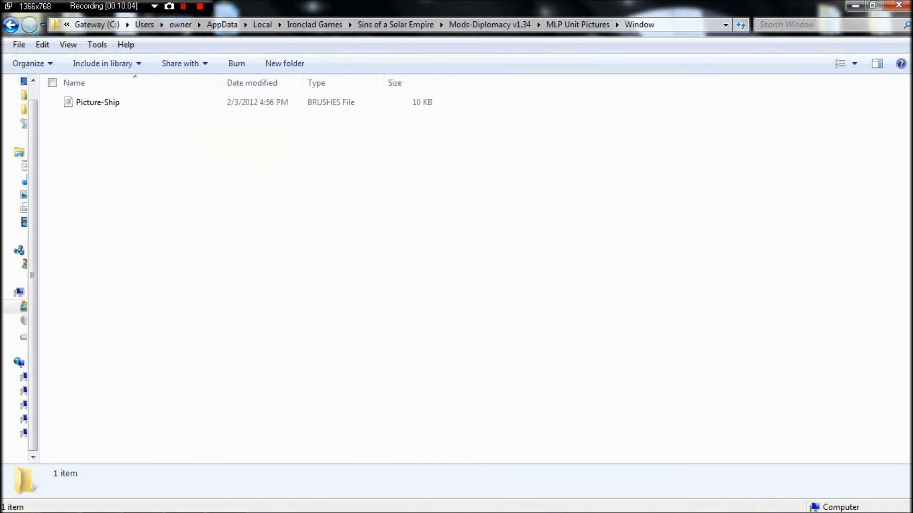
pyautogui.rightClick(141, 222)
pyautogui.click(171, 334)
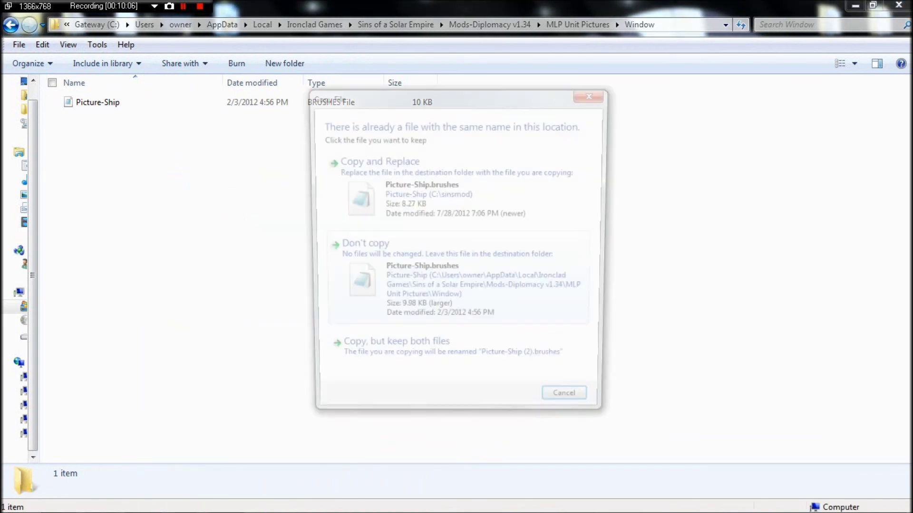
pyautogui.click(418, 188)
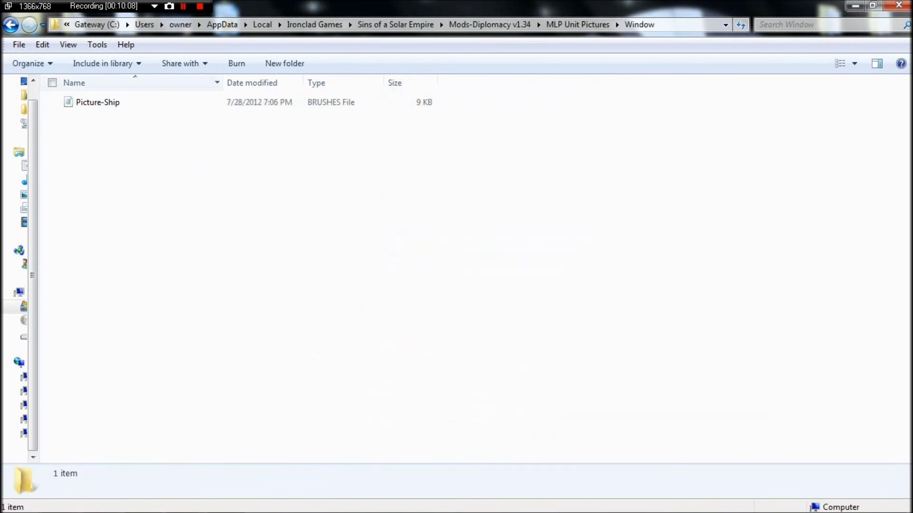
# Open the copied Picture-Ship file to check its brush entries, close it, and return to the MLP Unit Pictures folder.
pyautogui.press('Return')
pyautogui.scroll(-1, 727, 221)
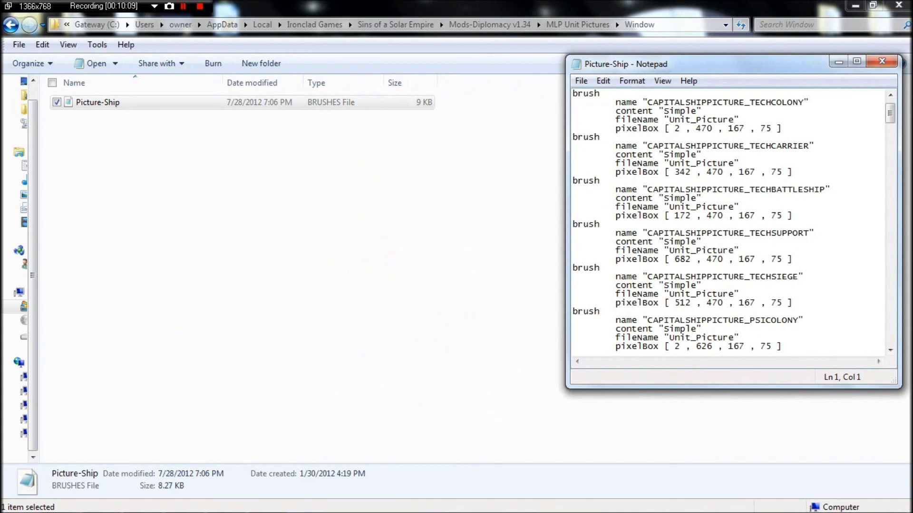
pyautogui.scroll(-1, 727, 221)
pyautogui.hotkey('alt', 'F4')
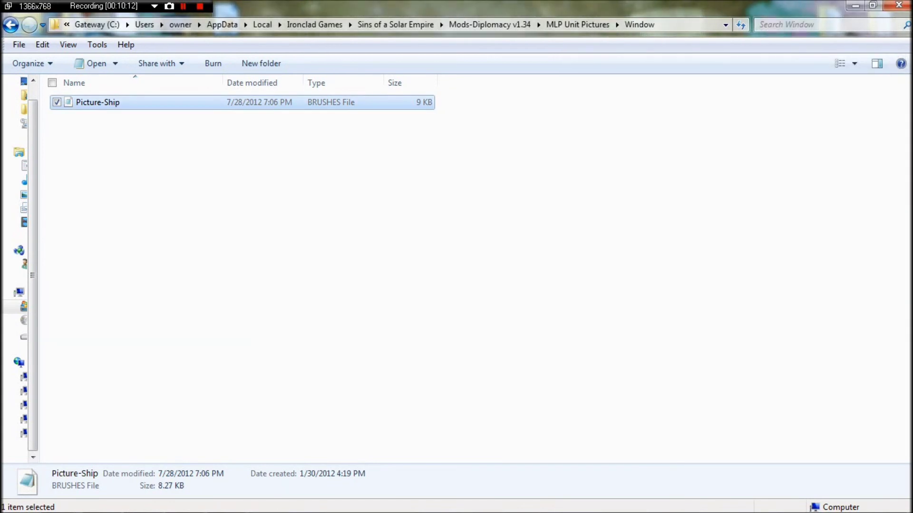
pyautogui.press('BackSpace')
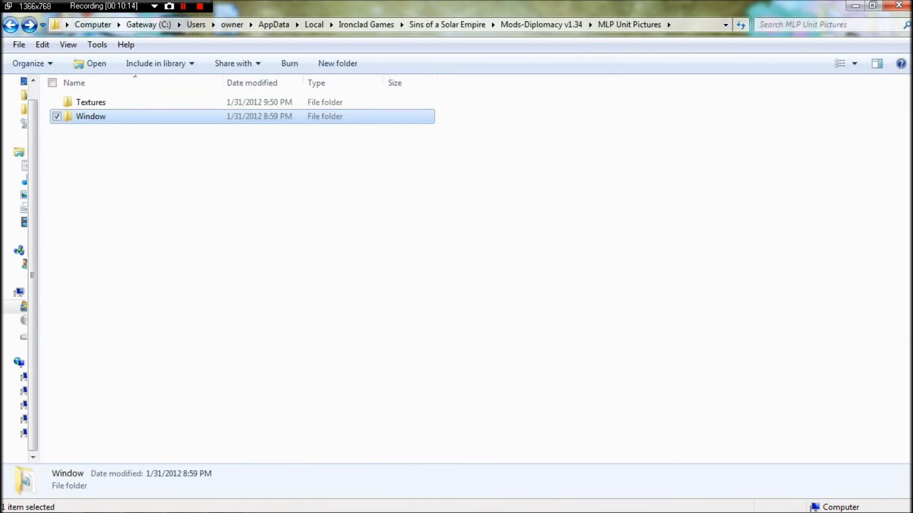
pyautogui.press('Return')
pyautogui.hotkey('shift', 'Delete')
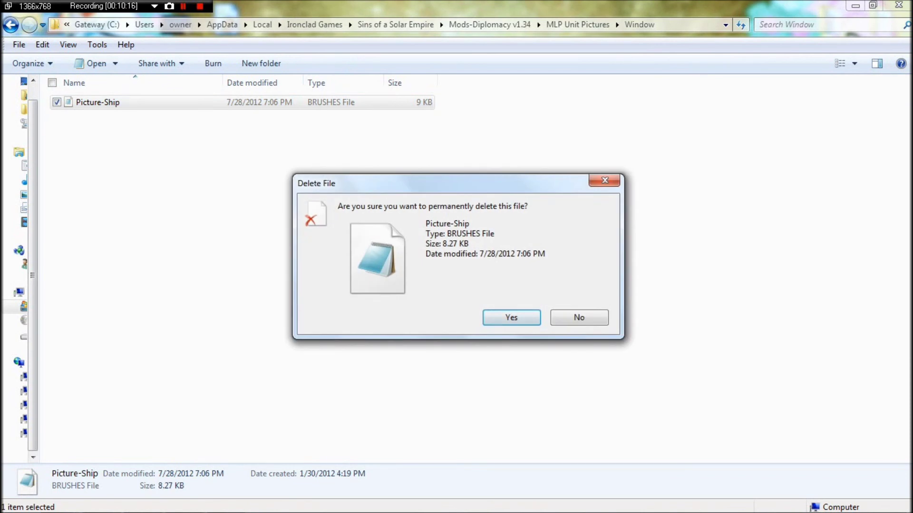
pyautogui.click(579, 318)
pyautogui.press('BackSpace')
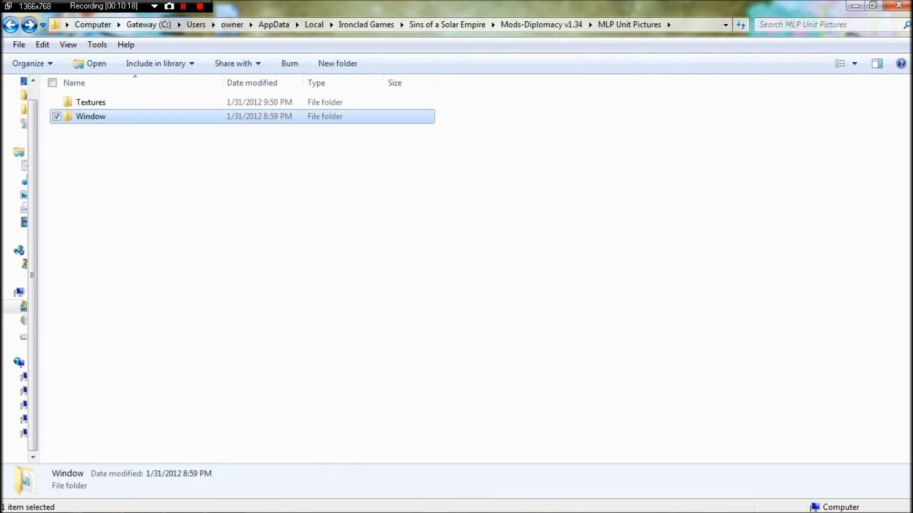
# View Unit_Picture from the Textures folder to check the pony pictures, close it, and return to MLP Unit Pictures.
pyautogui.press('Up')
pyautogui.press('Return')
pyautogui.press('Return')
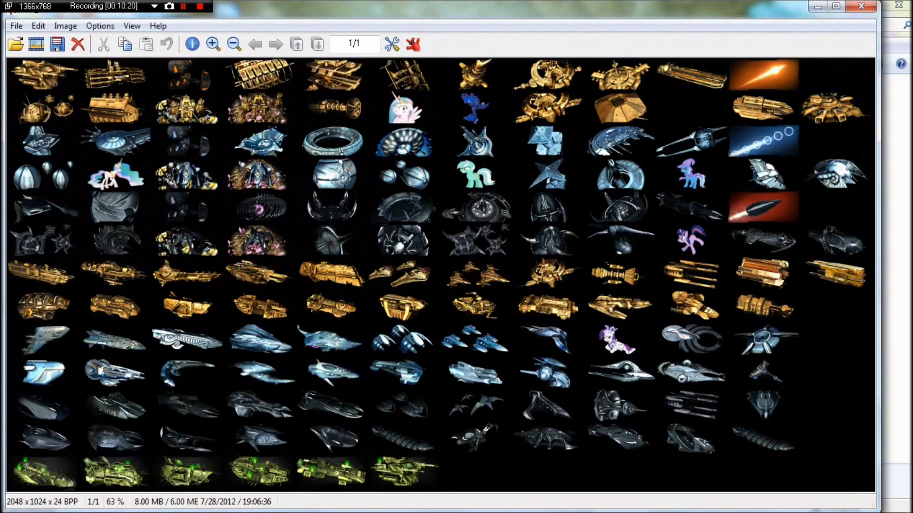
pyautogui.press('Escape')
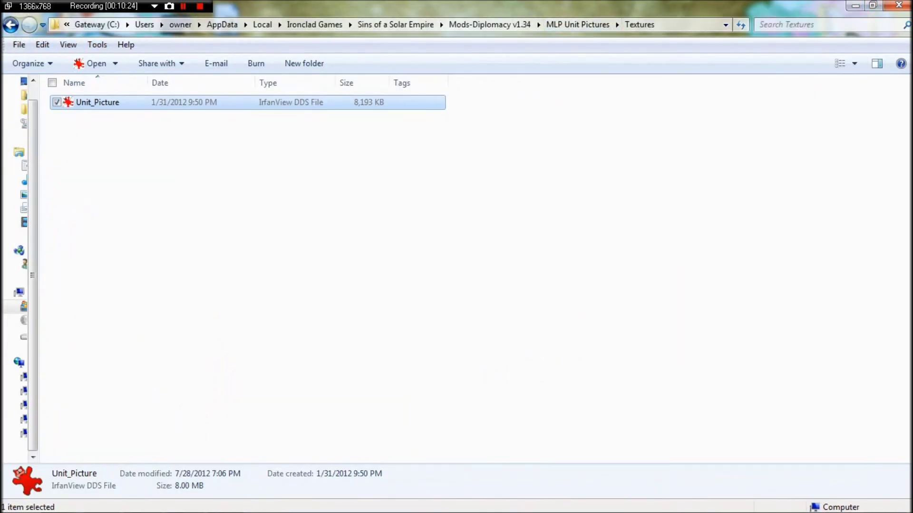
pyautogui.click(10, 24)
# Launch Sins of a Solar Empire Diplomacy from Steam's recently played games.
pyautogui.click(19, 501)
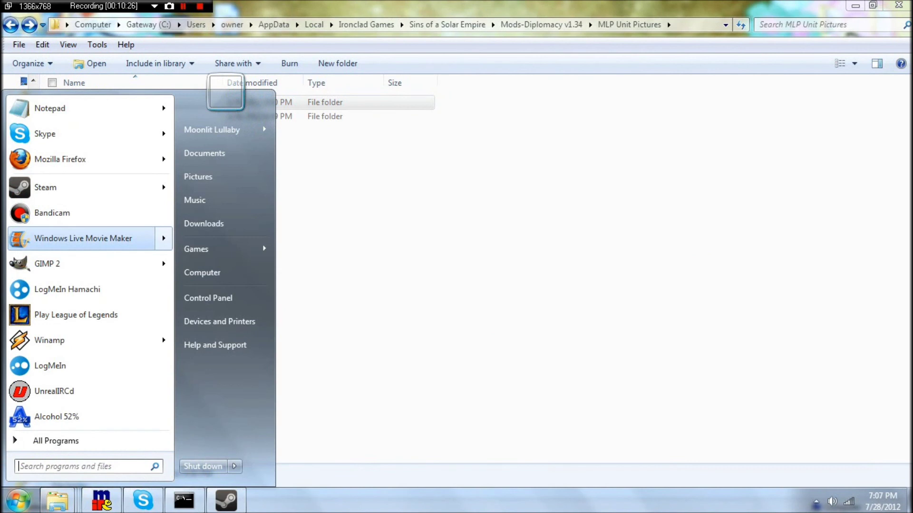
pyautogui.moveTo(163, 187)
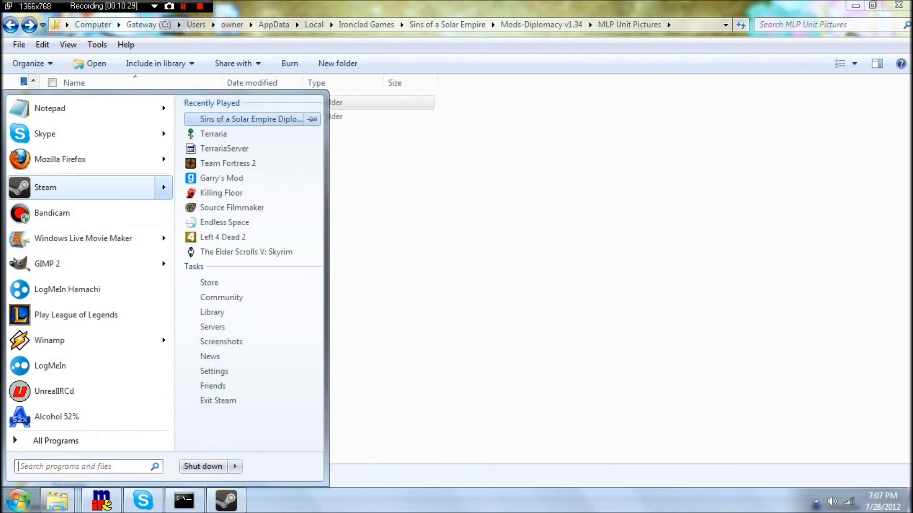
pyautogui.click(250, 119)
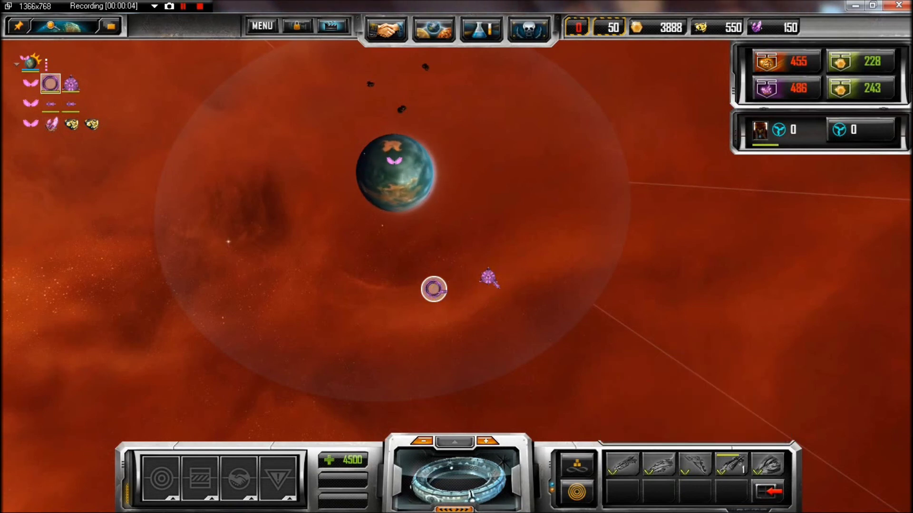
# Zoom in near the home planet, examine the capital ship's unit picture in the game, and zoom back out.
pyautogui.scroll(5, 430, 290)
pyautogui.click(427, 309)
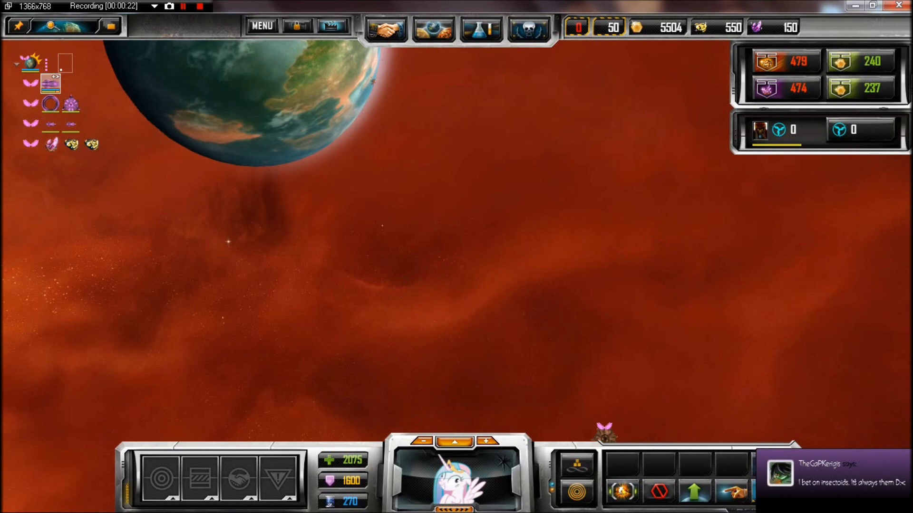
pyautogui.scroll(-5, 457, 257)
pyautogui.scroll(-3, 456, 257)
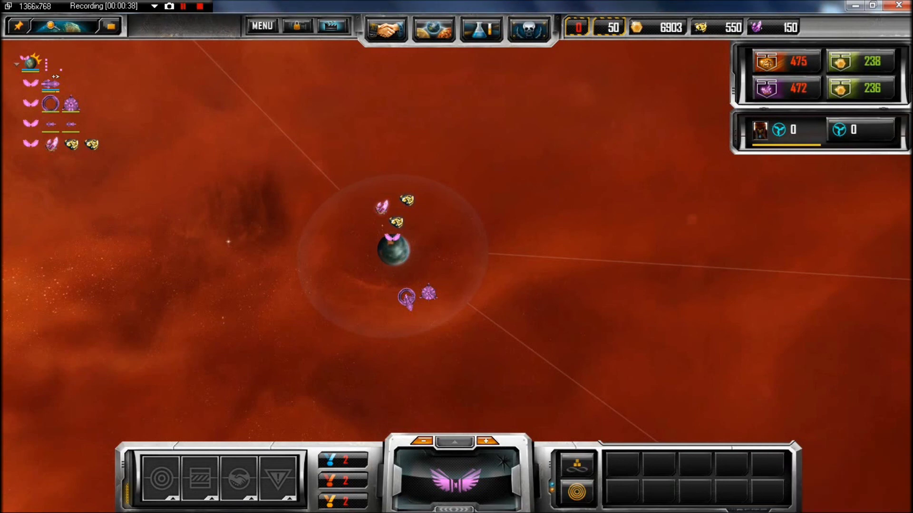
pyautogui.press('Right')
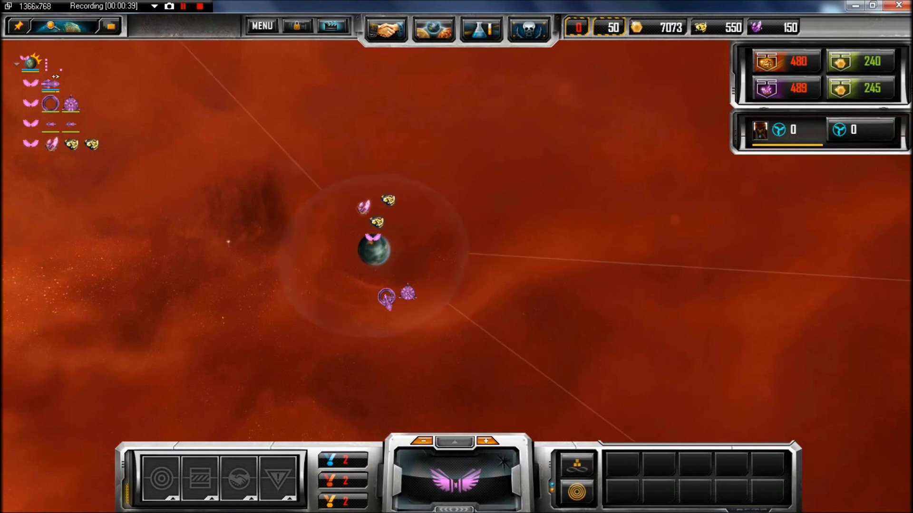
pyautogui.press('Up')
pyautogui.press('Left')
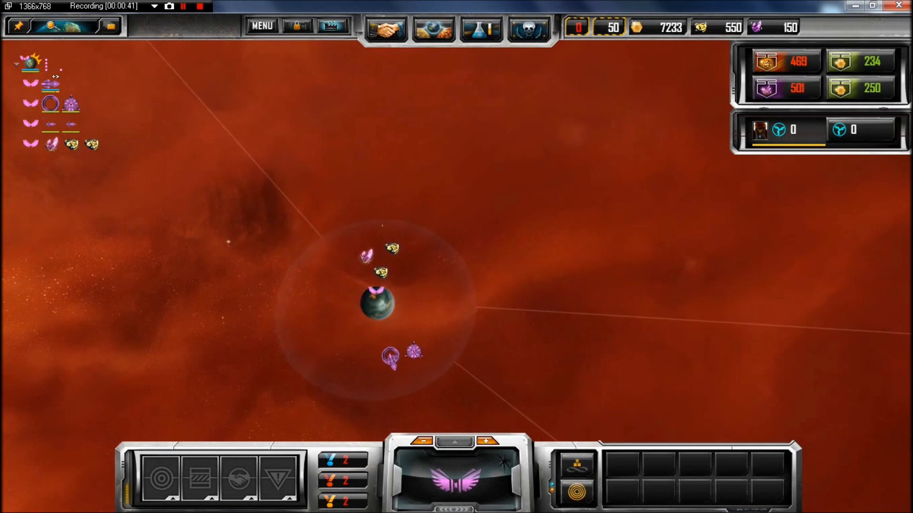